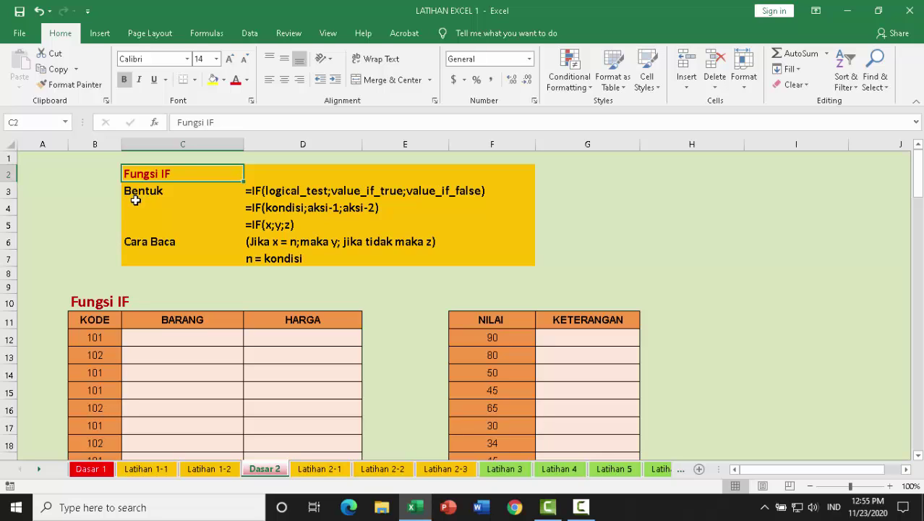
Examine the IF function syntax notes in C3:F5, covering the logical test and the true and false values
click(174, 198)
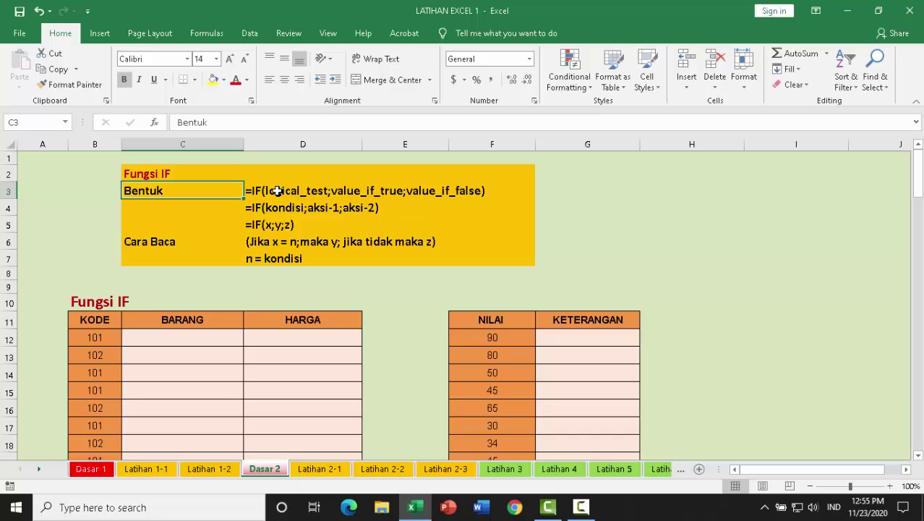
click(277, 191)
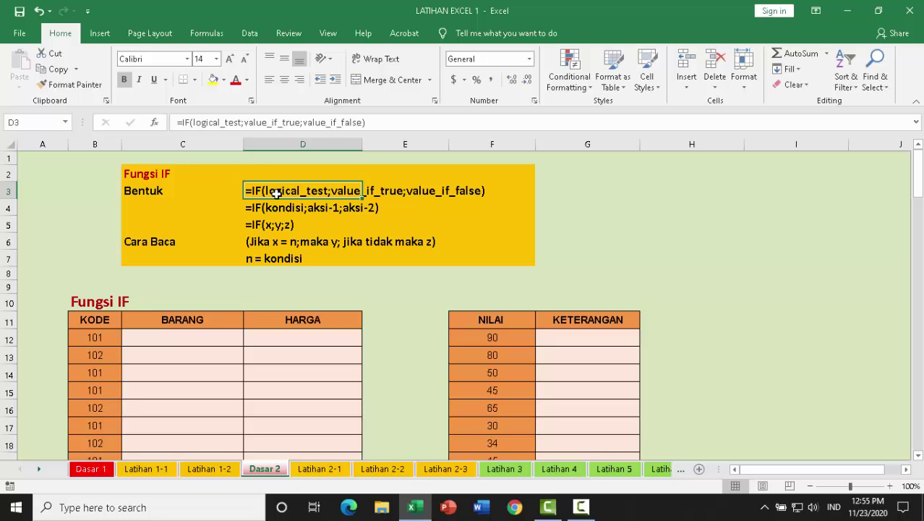
click(275, 207)
click(271, 193)
click(398, 192)
click(265, 192)
click(334, 224)
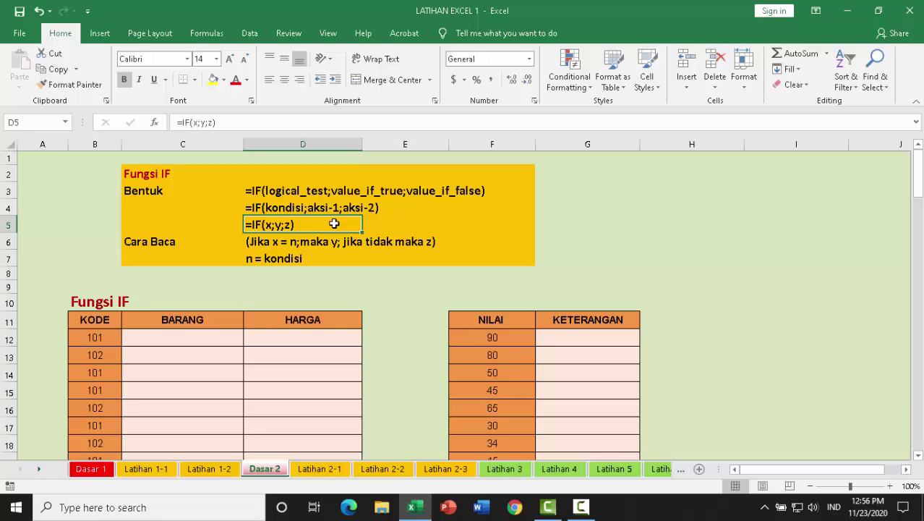
click(309, 193)
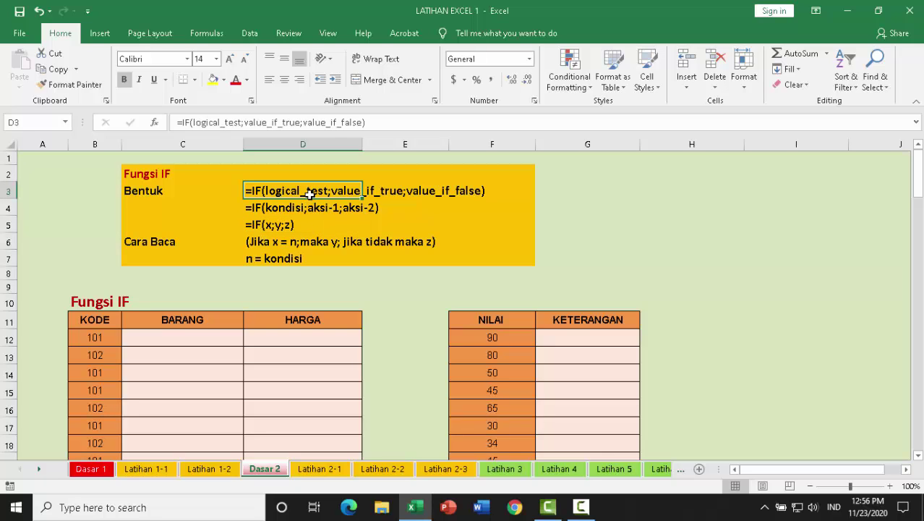
click(369, 190)
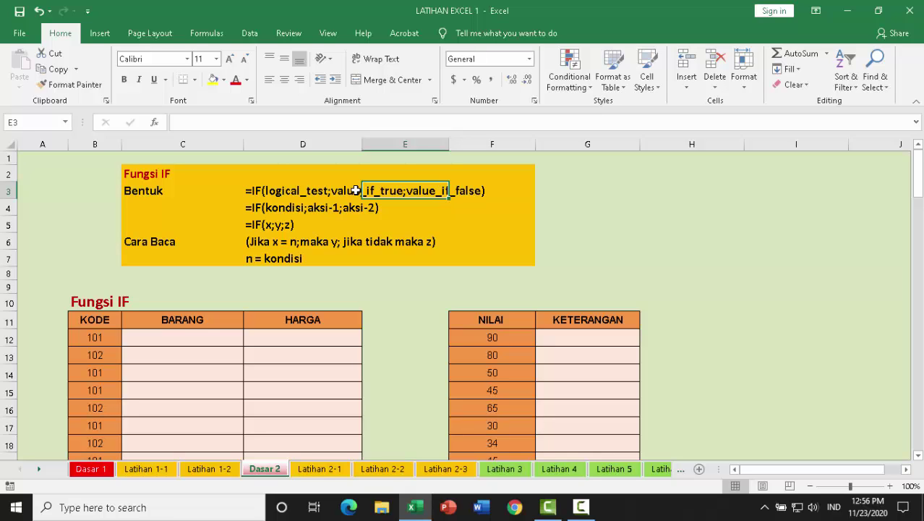
click(356, 190)
click(354, 207)
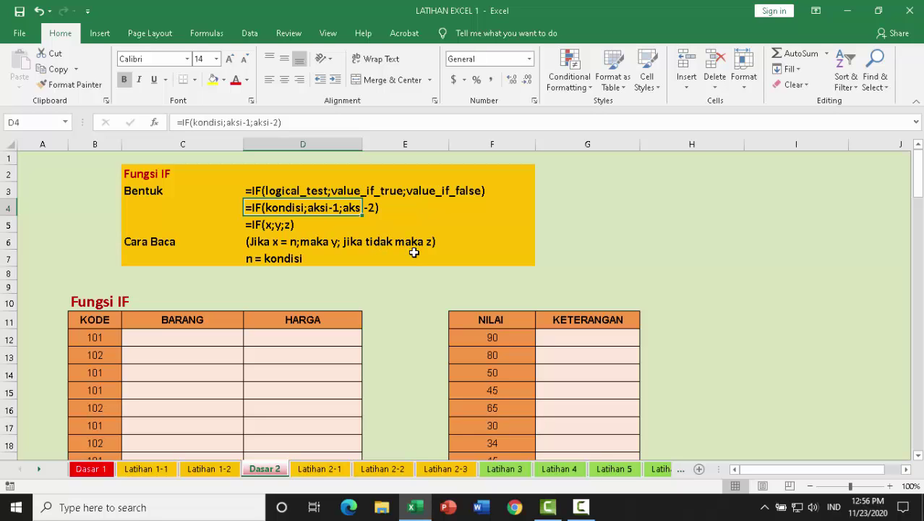
click(297, 191)
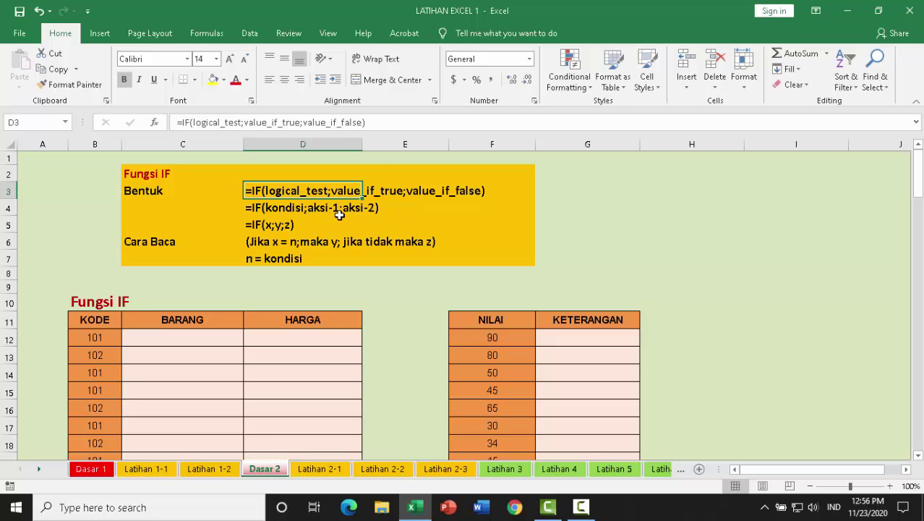
click(379, 194)
click(473, 194)
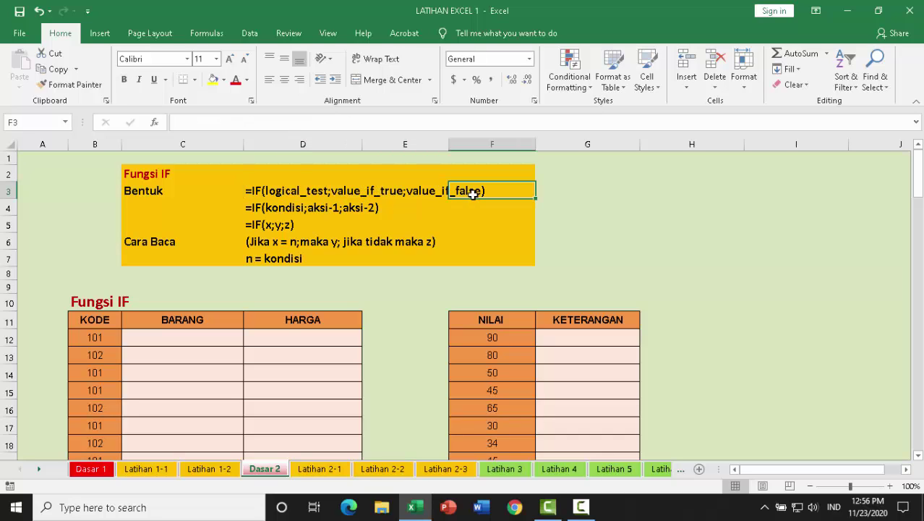
Insert an IF function in C12, the first BARANG cell of the KODE table
scroll(422, 228, down, 3)
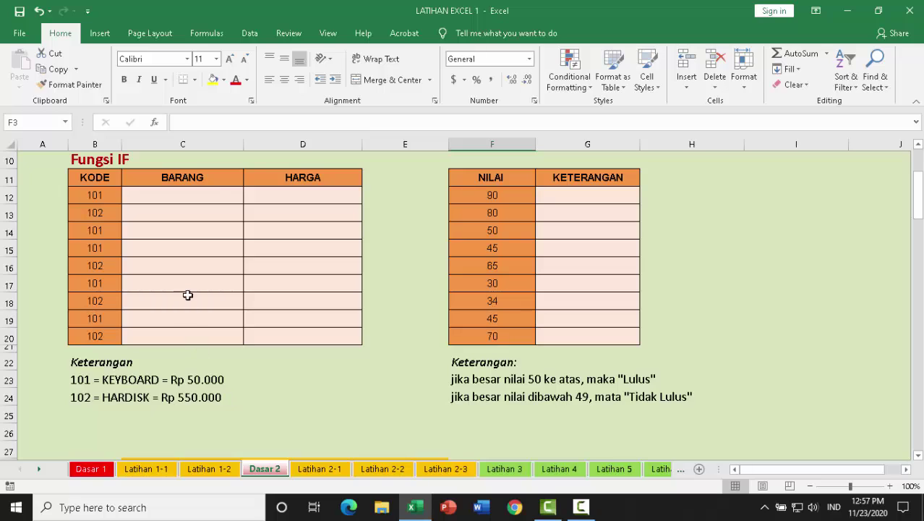
click(215, 193)
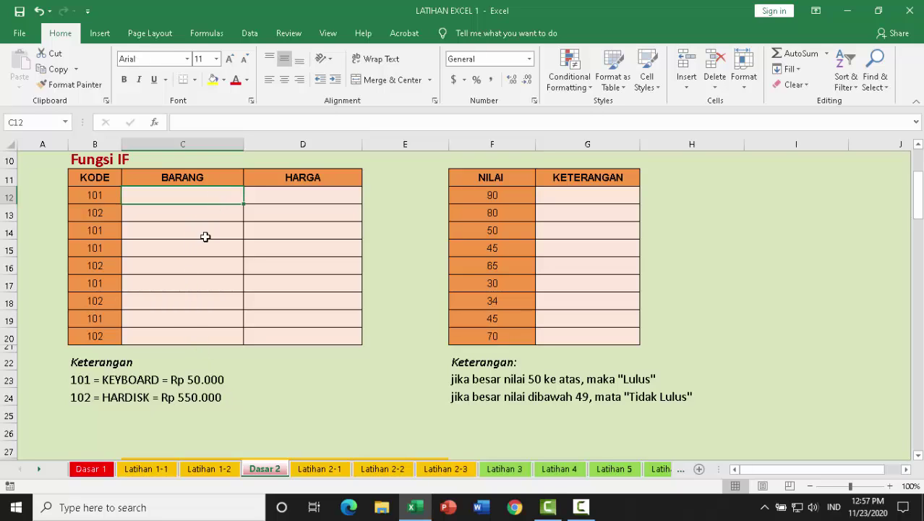
click(205, 244)
click(206, 191)
click(106, 196)
click(137, 198)
click(154, 123)
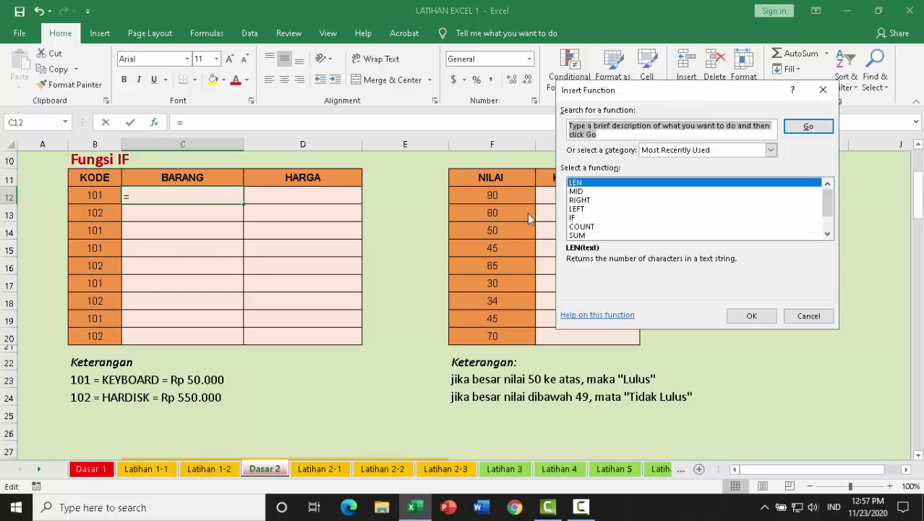
double_click(577, 218)
drag(565, 125, 461, 144)
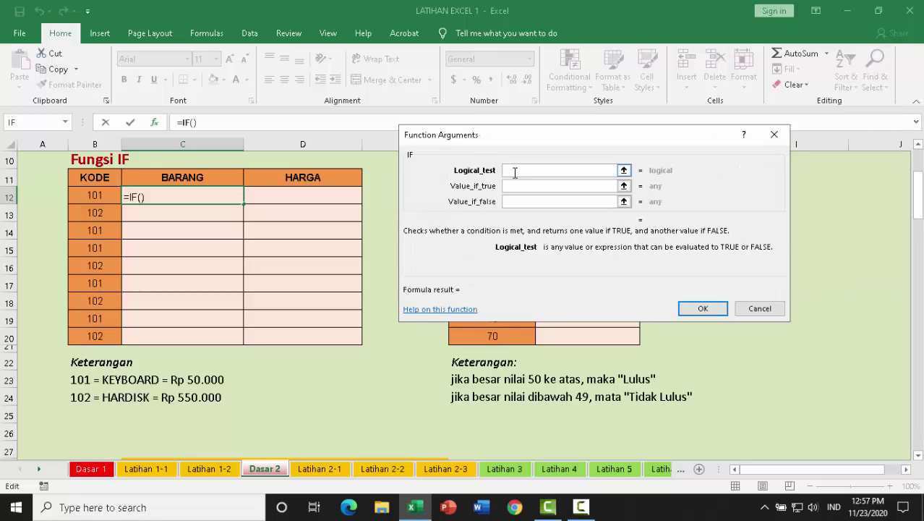
Set the IF function's logical test to B12=101
click(101, 196)
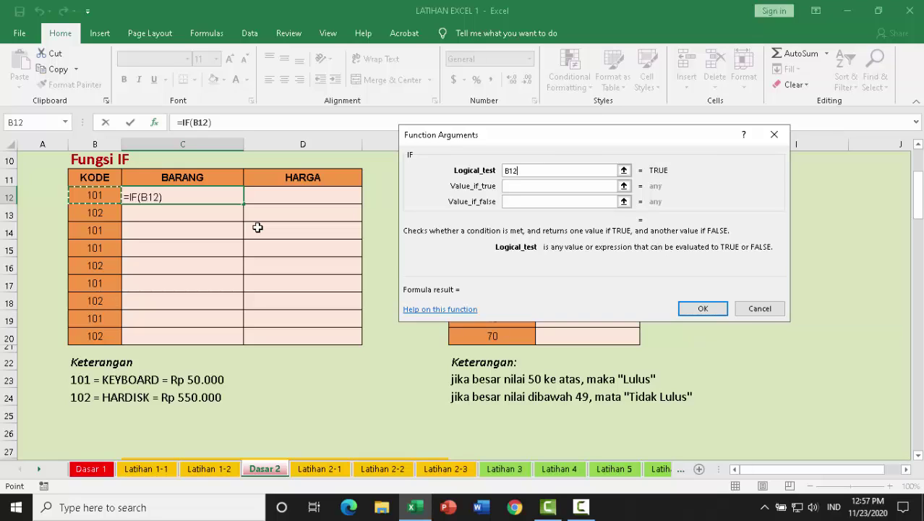
text(=)
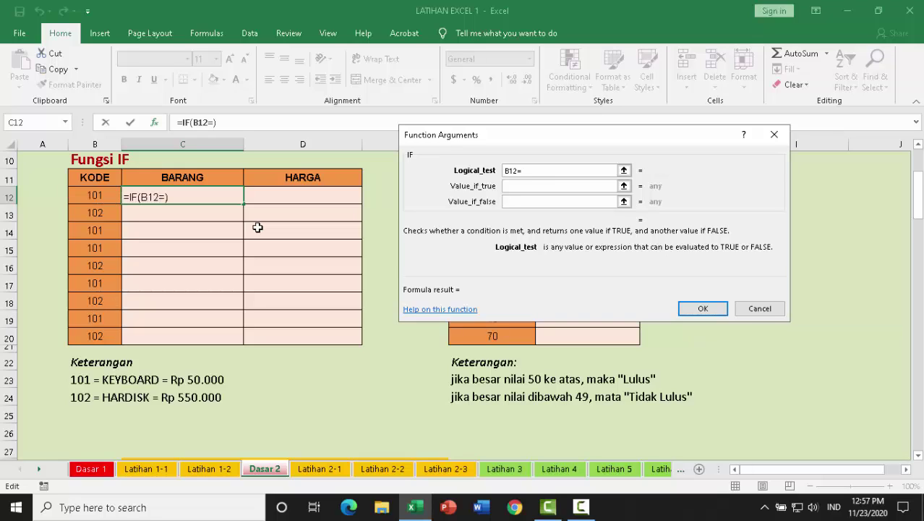
text(101)
key(Tab)
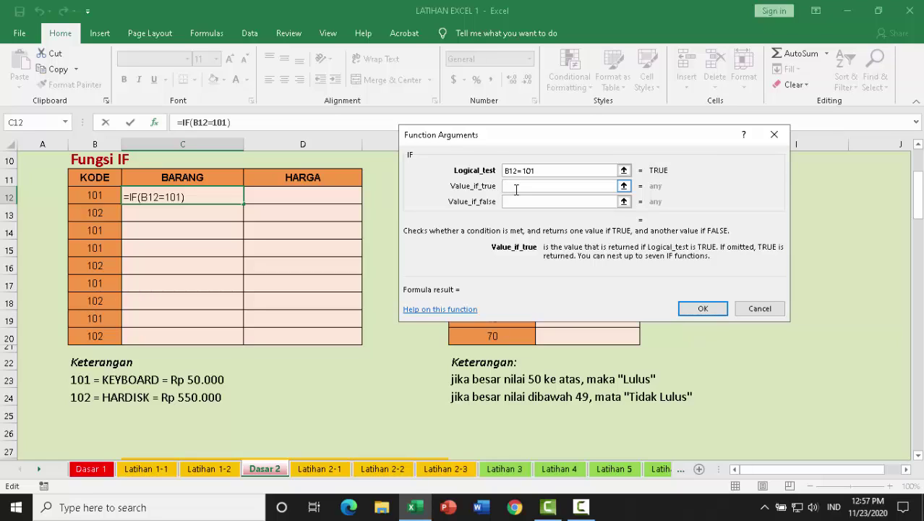
Set the IF function's value if true to the text keyboard, letting Excel supply the quotation marks
text("keyboa)
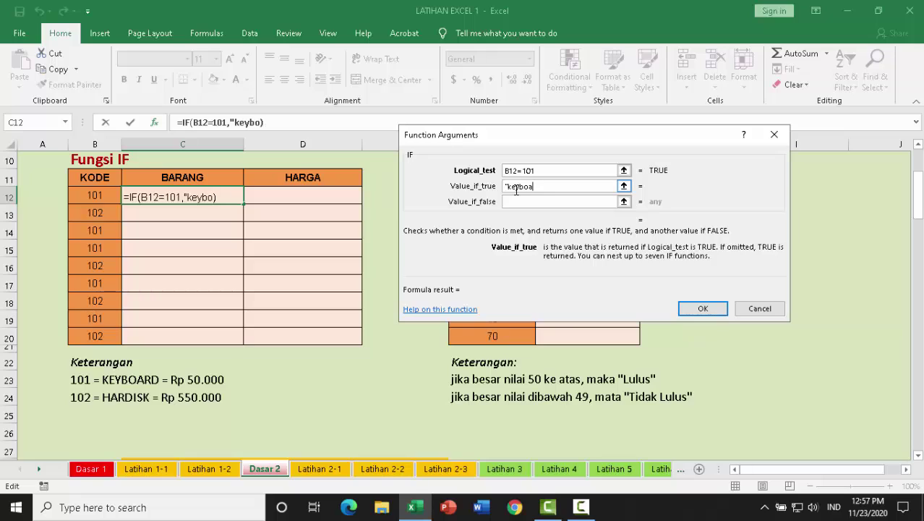
text(rd")
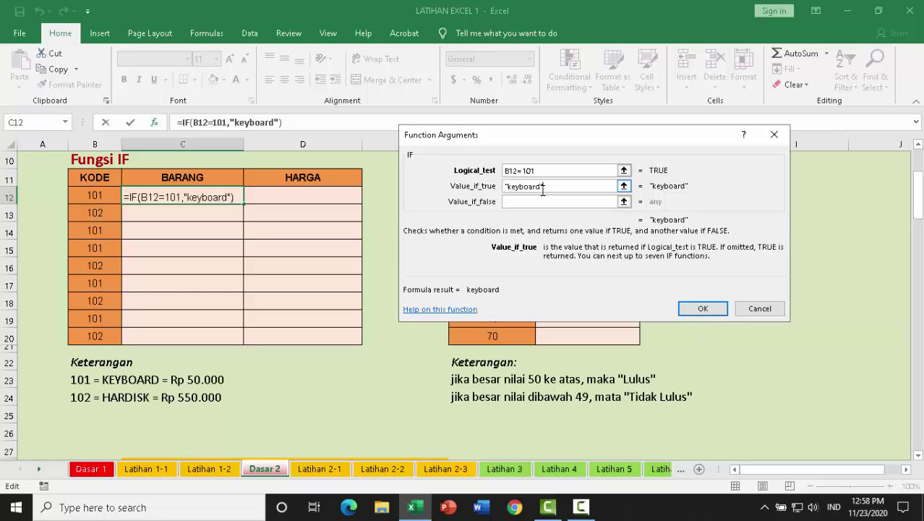
key(BackSpace)
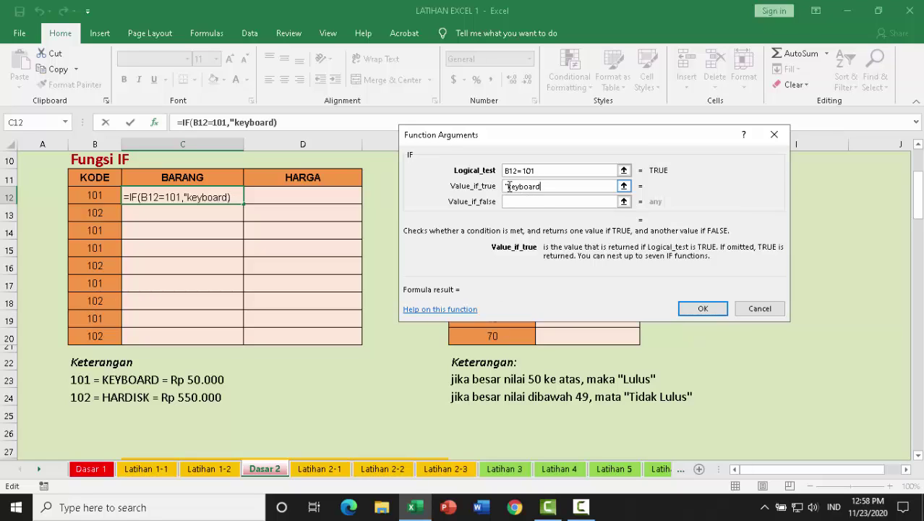
click(509, 187)
key(BackSpace)
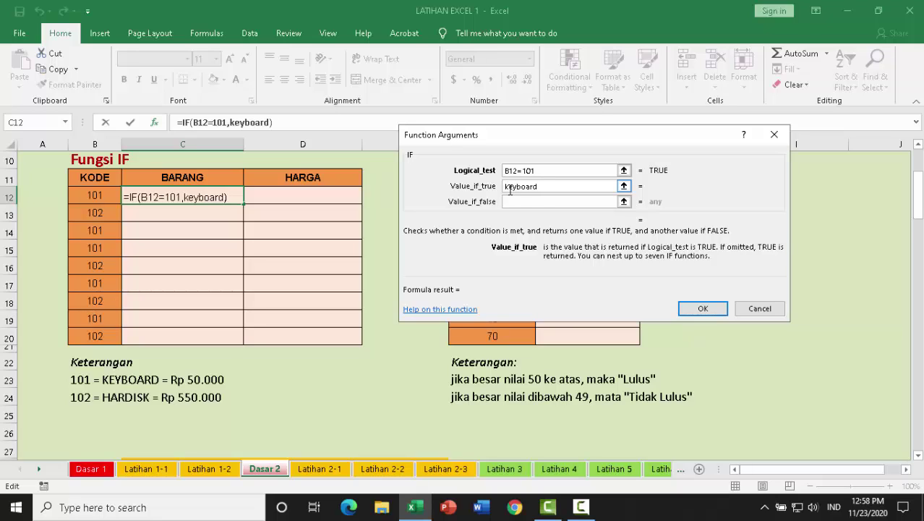
click(512, 202)
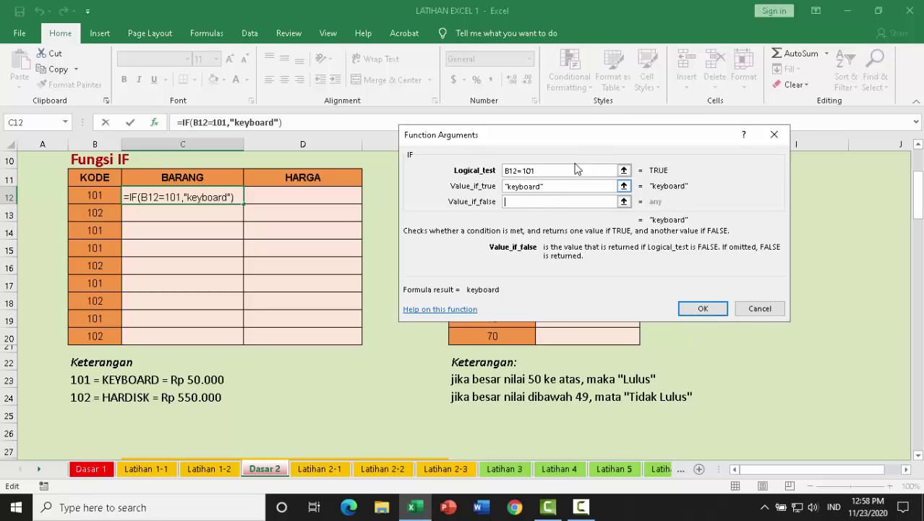
Set the value if false to "hardisk" and accept the IF formula in C12
drag(583, 141, 578, 94)
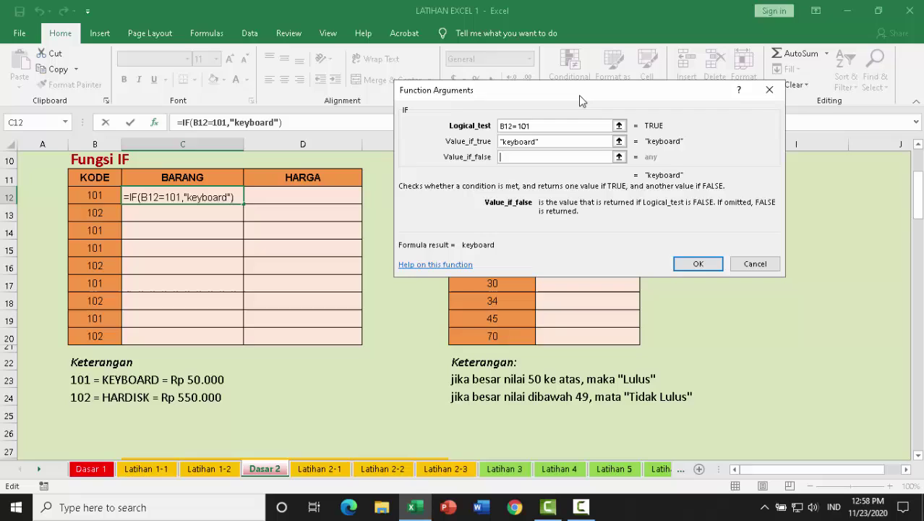
click(537, 156)
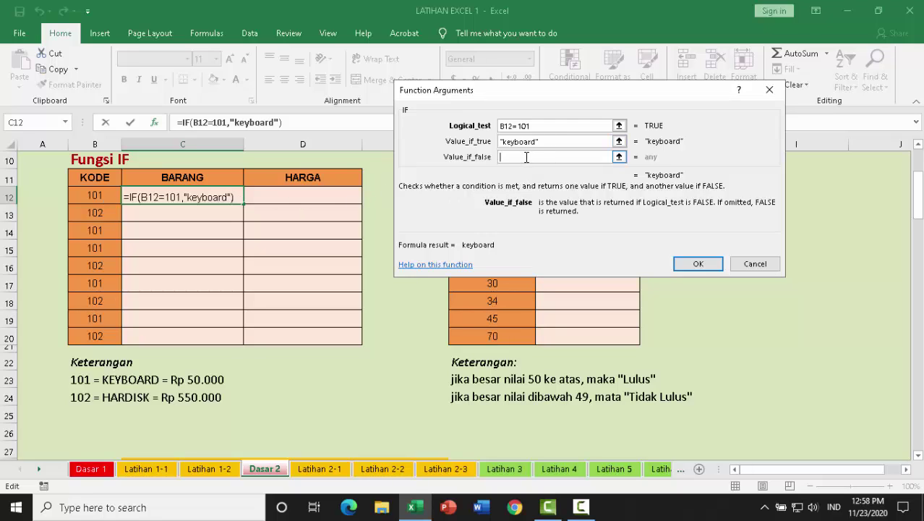
text(")
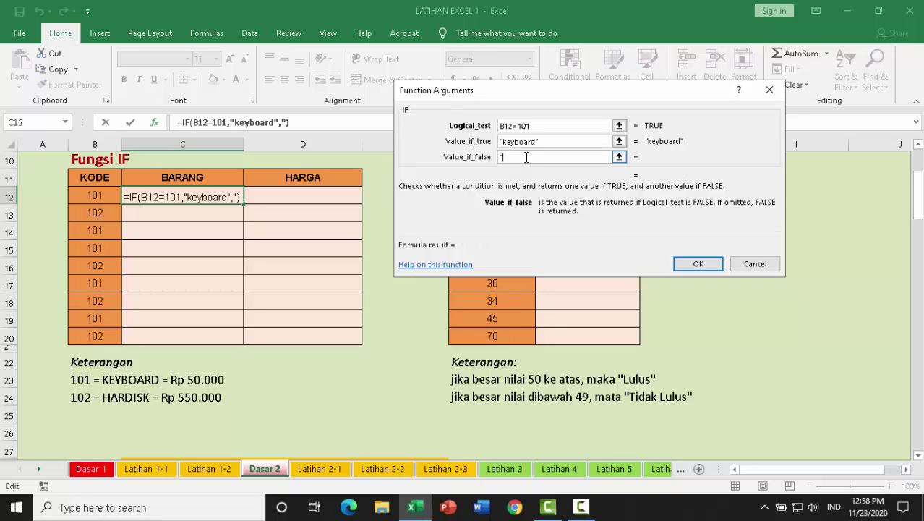
text(hard)
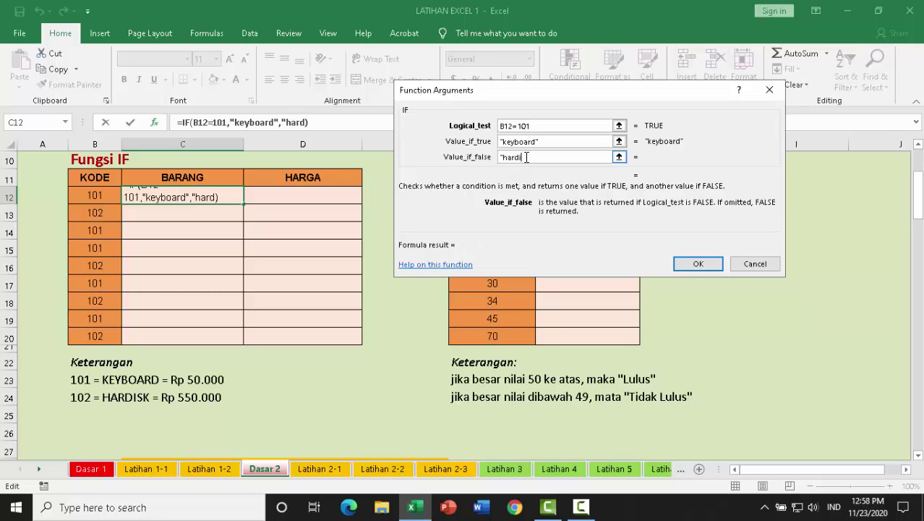
text(isk")
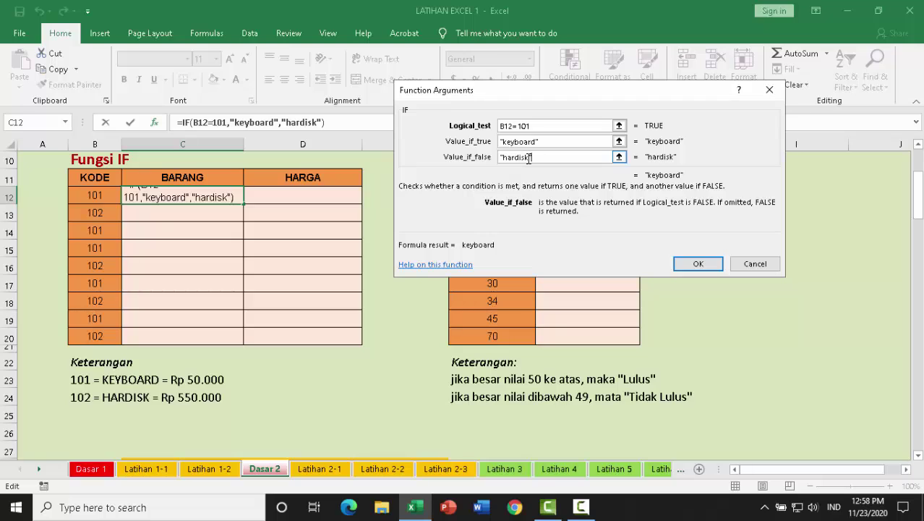
click(699, 265)
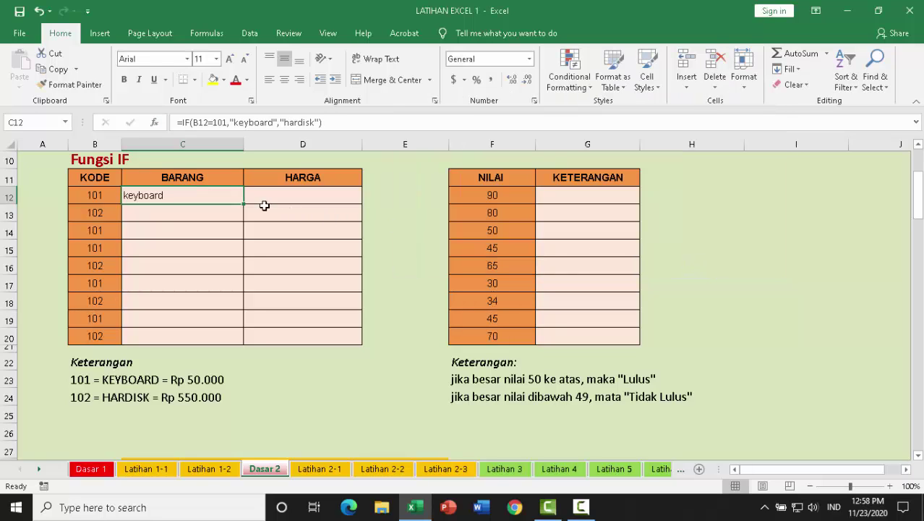
Fill the C12 formula down the BARANG column to C20 and compare the items with their codes
drag(244, 204, 230, 337)
click(291, 316)
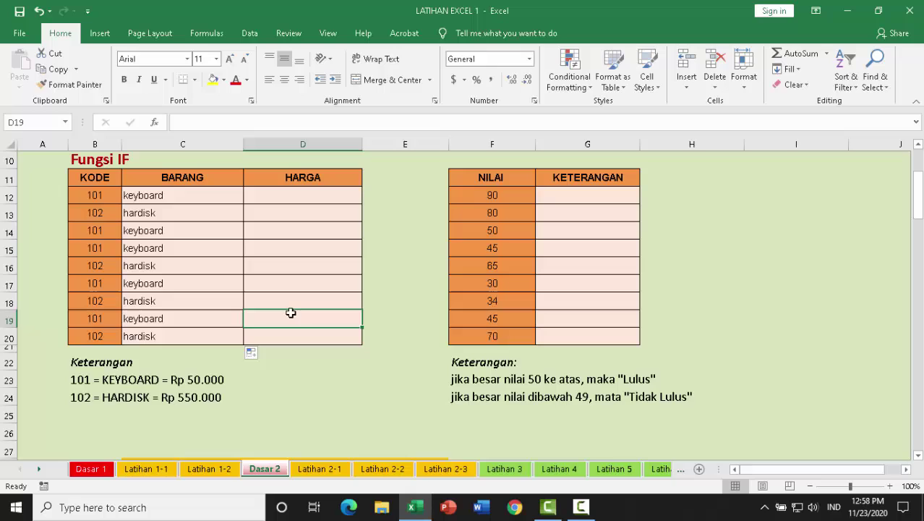
click(94, 213)
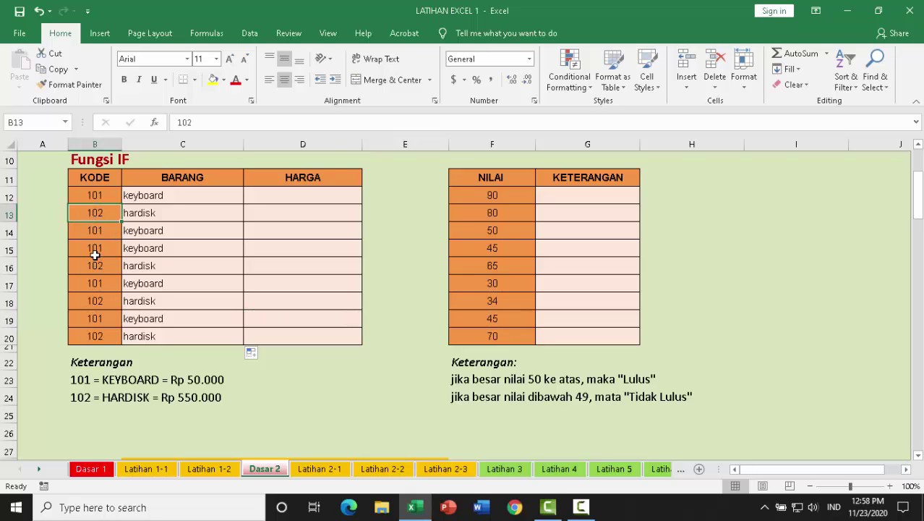
click(105, 198)
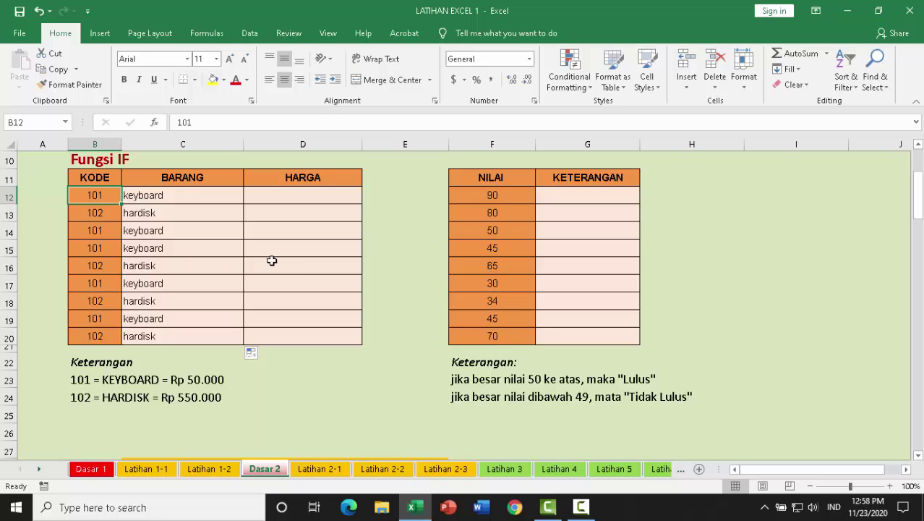
Review the IF function arguments of the formula in C12 without changing them
click(183, 196)
click(154, 122)
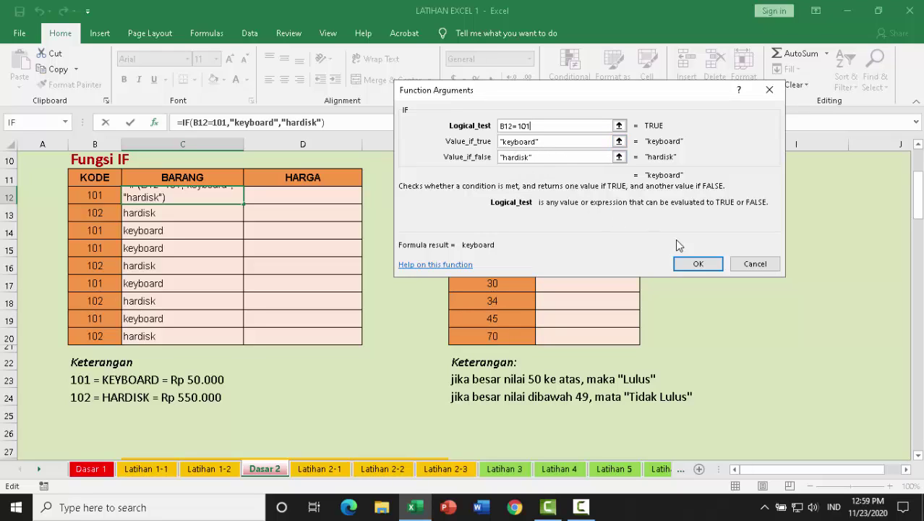
click(755, 264)
Test the C12 formula by replacing the KODE in B12 with z, and set the KODE back to 101
click(99, 196)
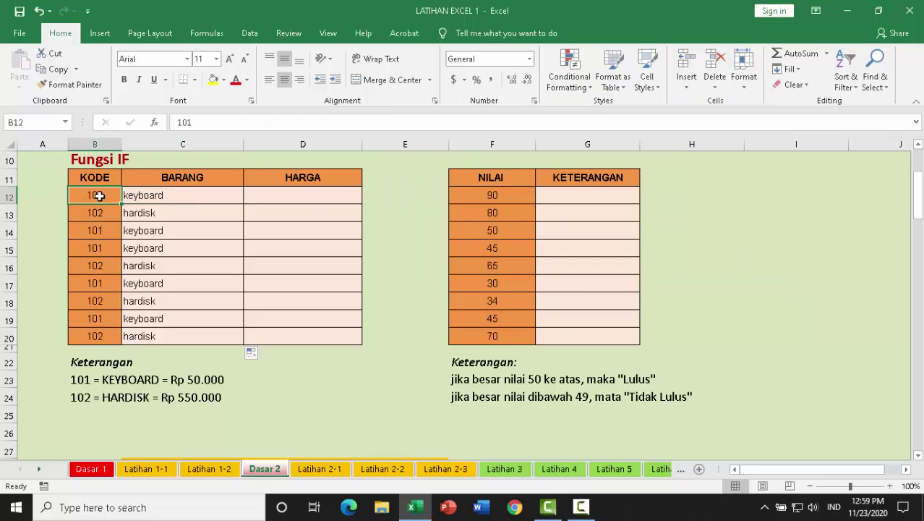
text(z)
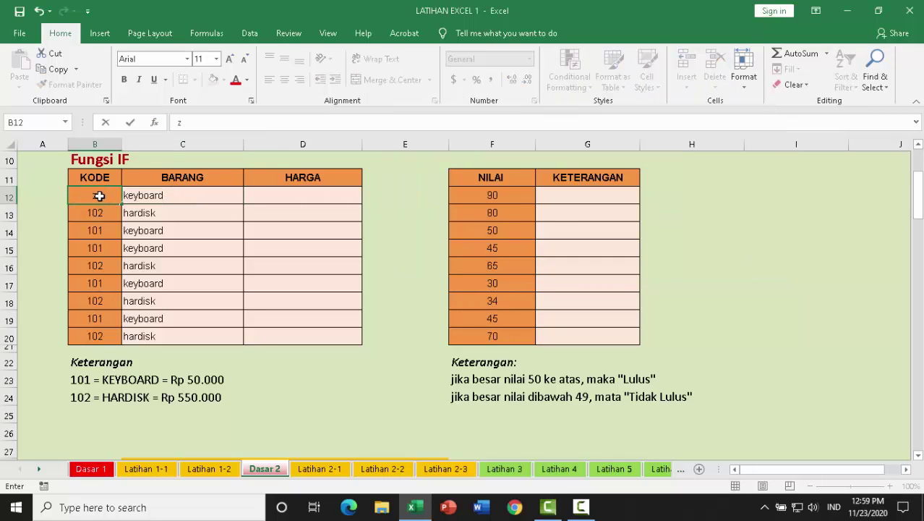
key(Return)
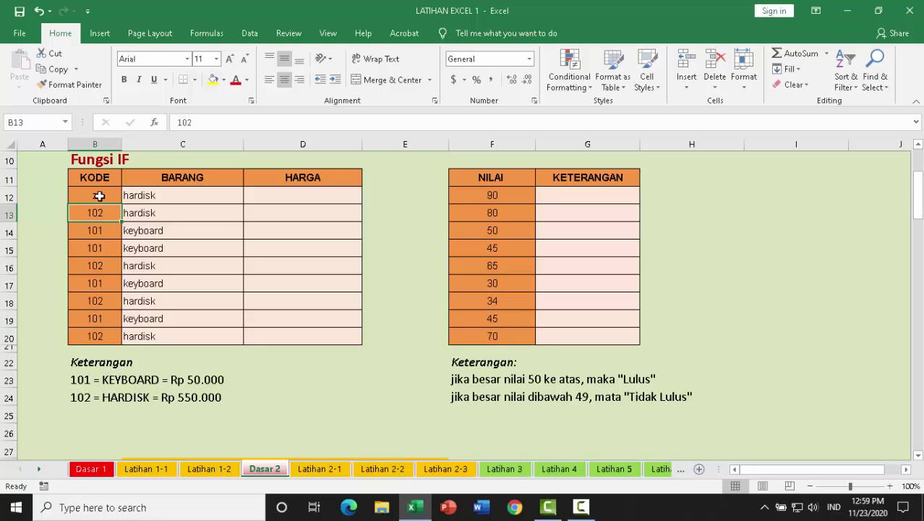
click(99, 196)
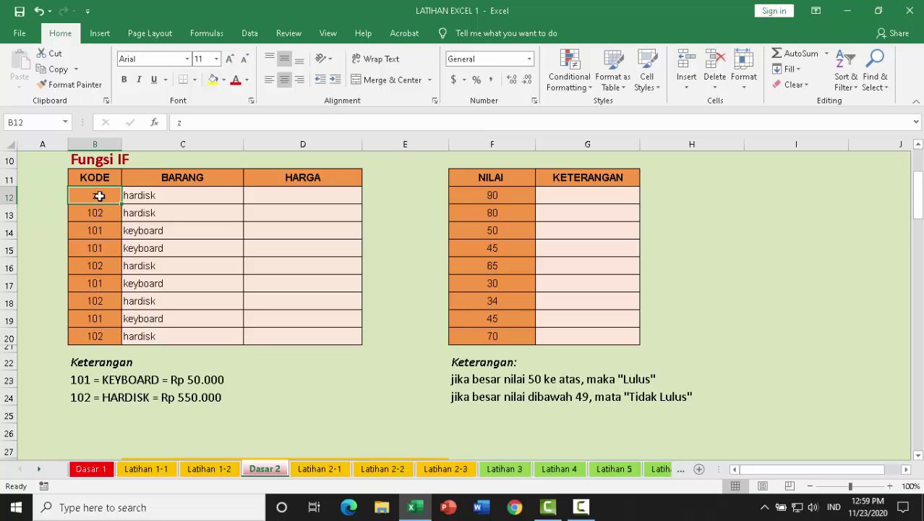
text(101)
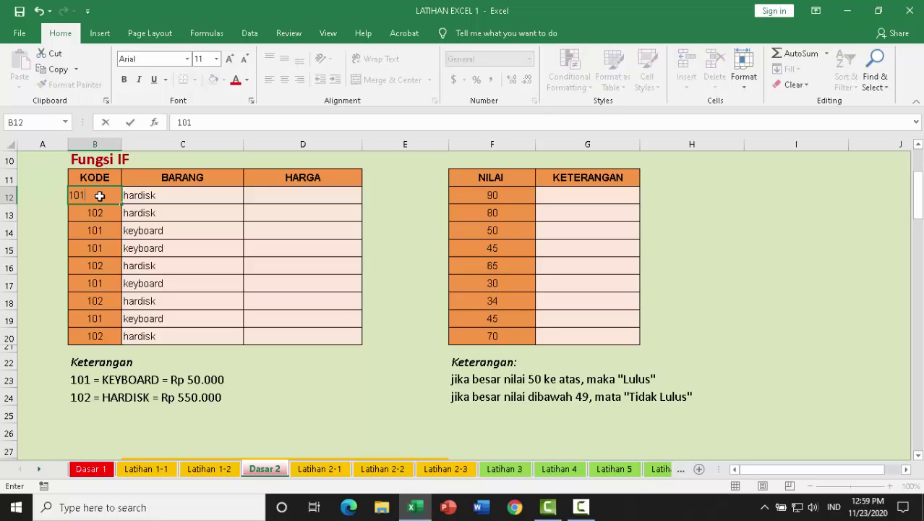
key(Return)
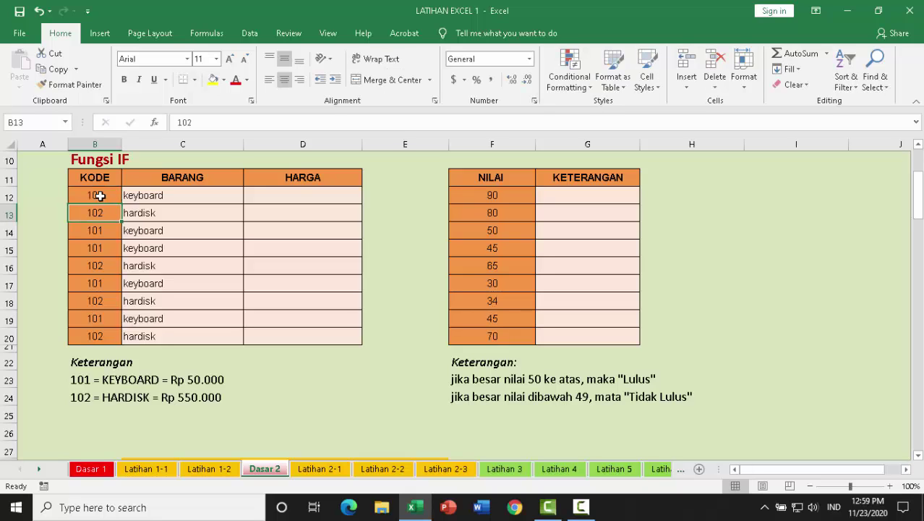
Insert an IF function in D12 of the HARGA column with the logical test B12=102
click(298, 196)
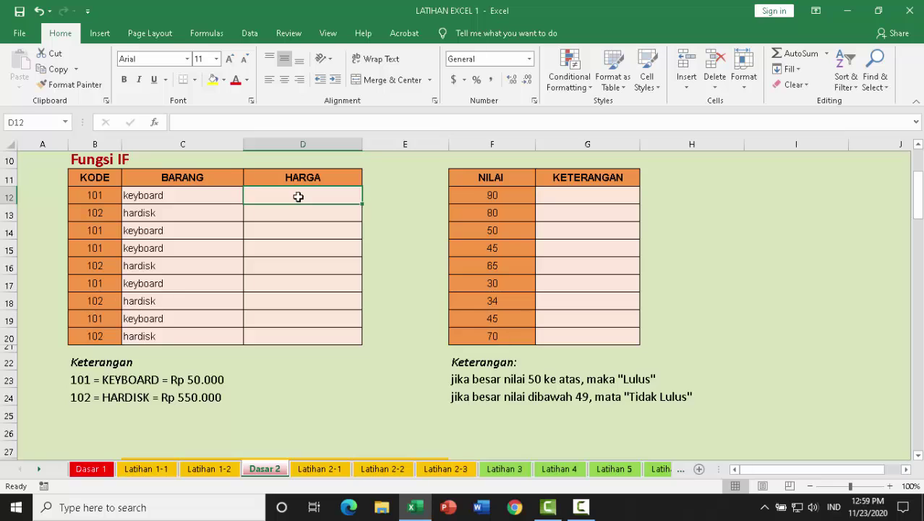
click(158, 123)
double_click(467, 157)
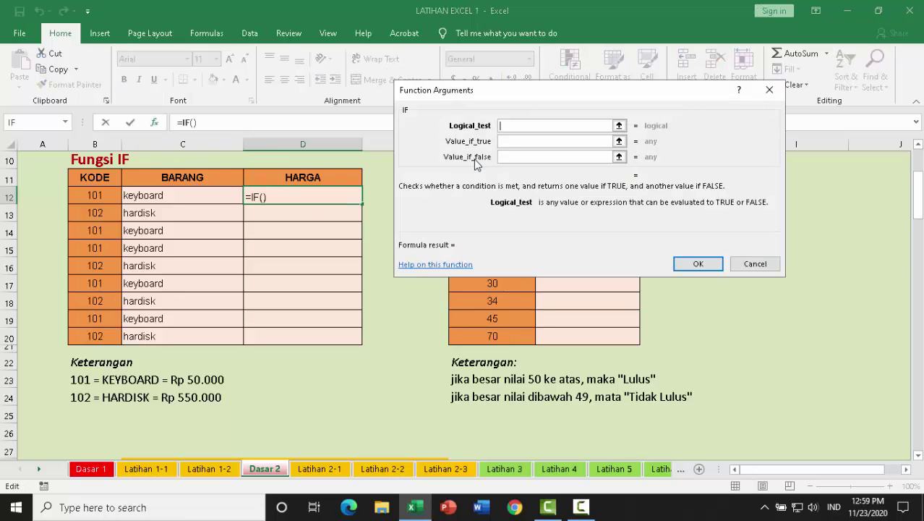
click(98, 194)
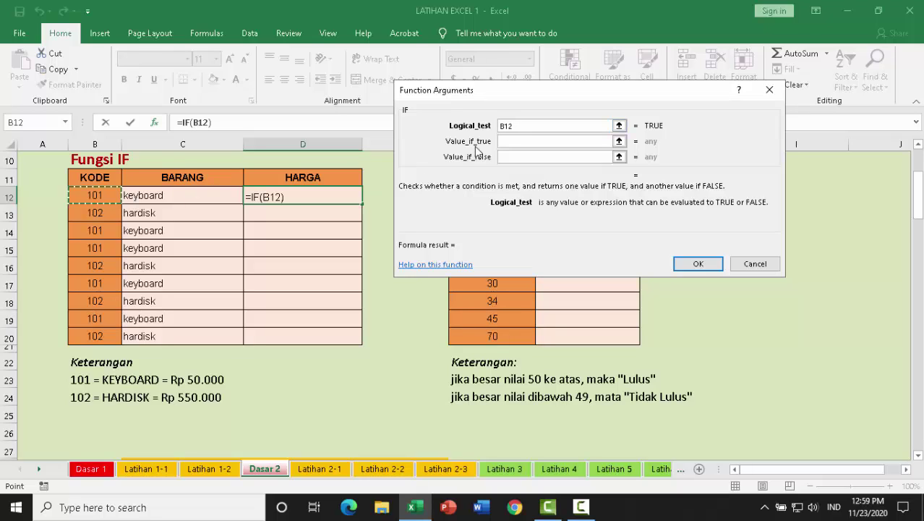
text(=102)
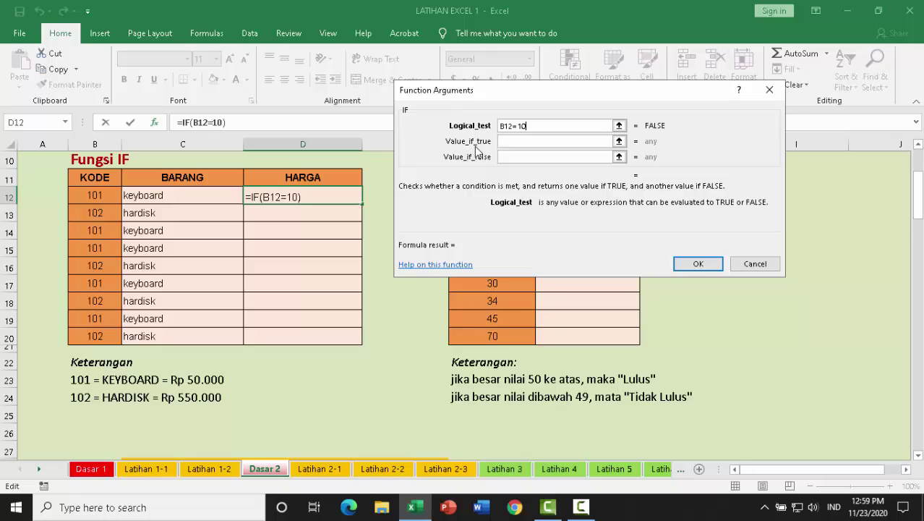
Set the IF function's value if true to 550000 and value if false to 50000, and accept the formula in D12
click(542, 141)
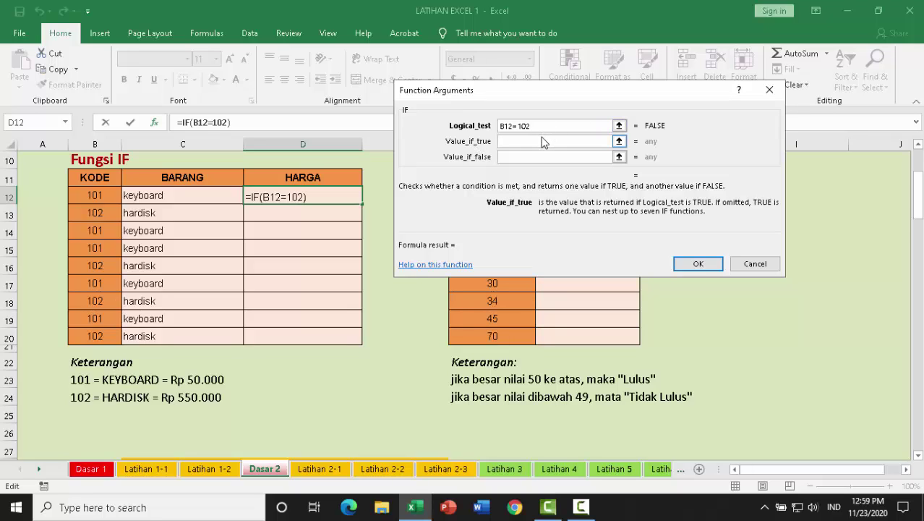
text(55)
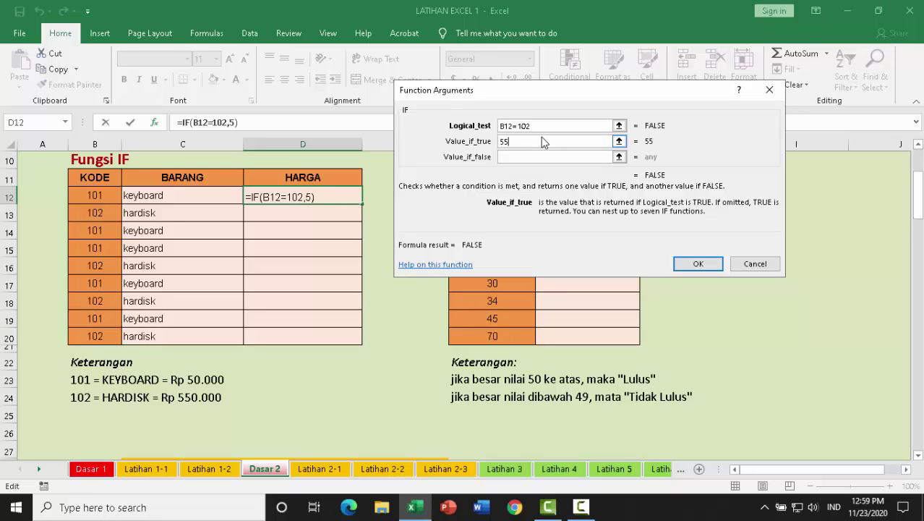
text(0000)
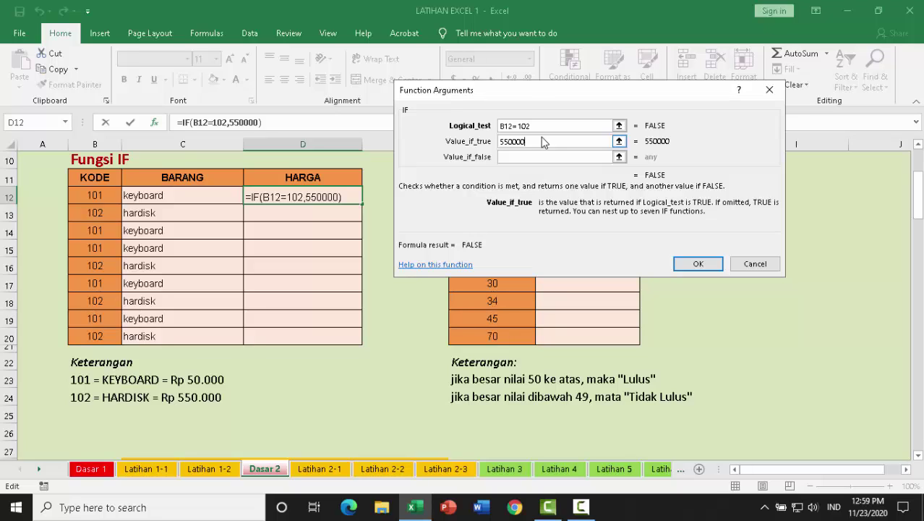
click(524, 156)
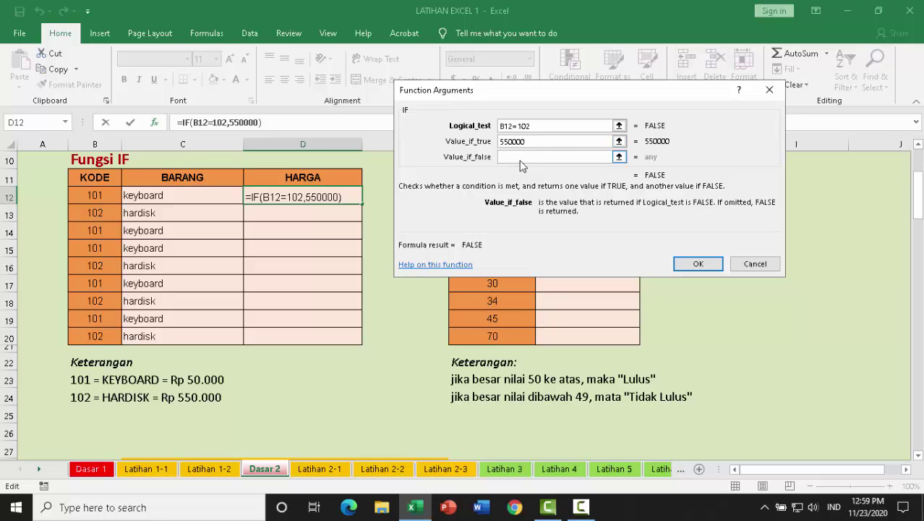
text(5)
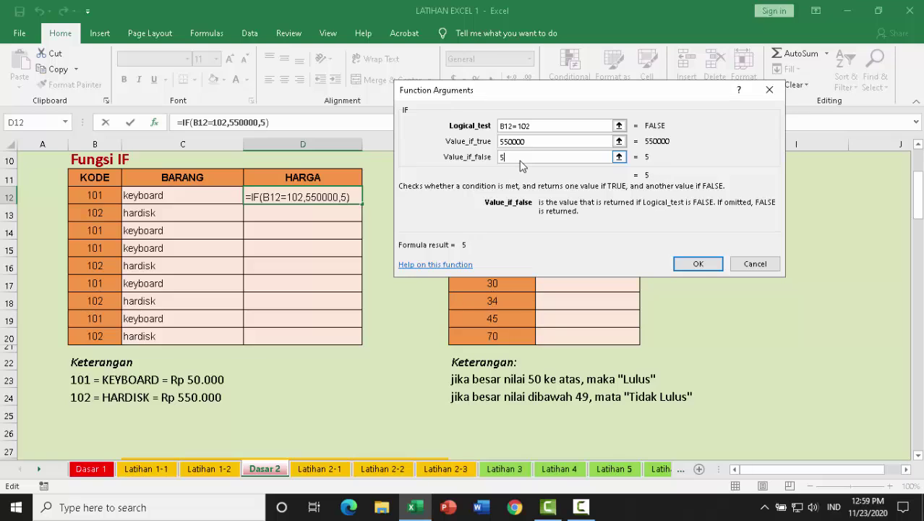
text(0000)
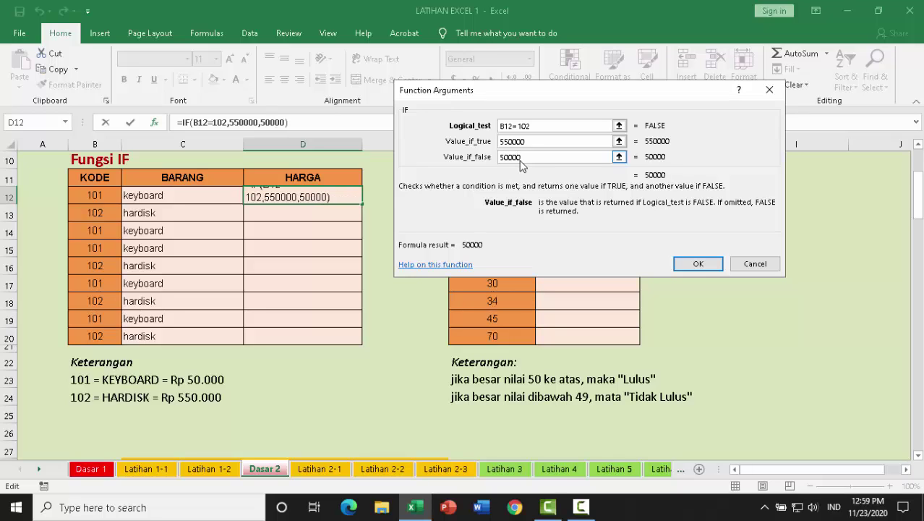
click(694, 264)
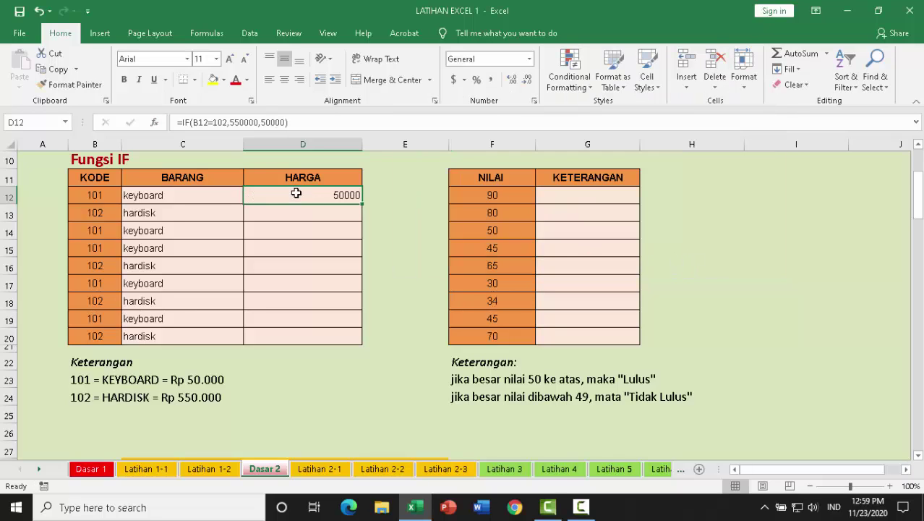
Fill the D12 formula down the HARGA column to D20 and apply the comma style to D12:D20
drag(361, 204, 357, 337)
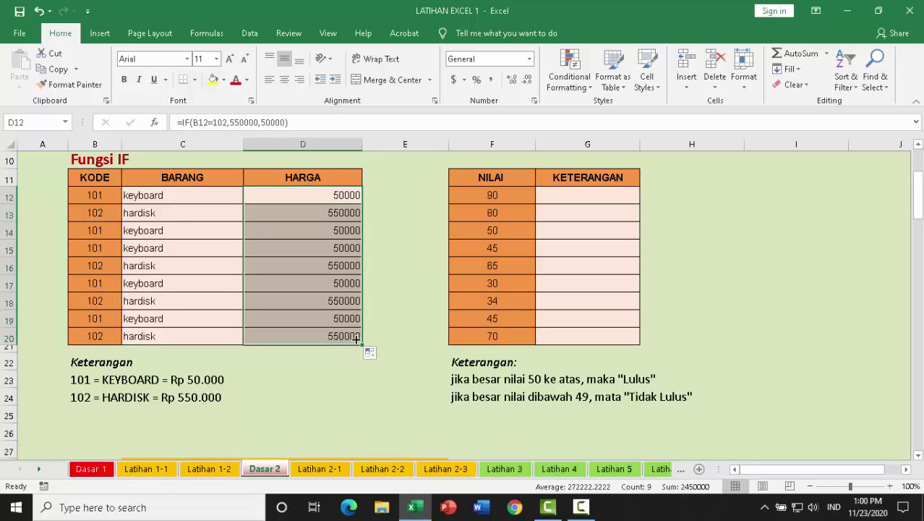
click(305, 248)
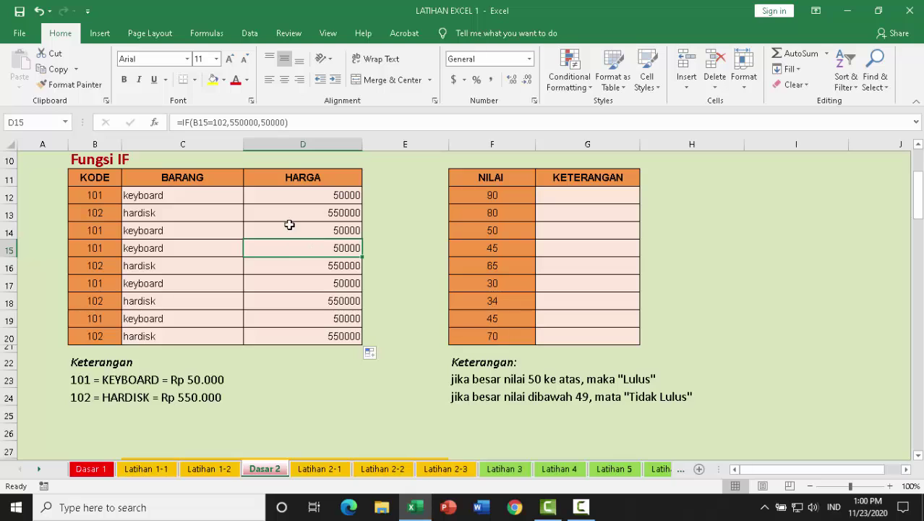
drag(292, 192, 275, 339)
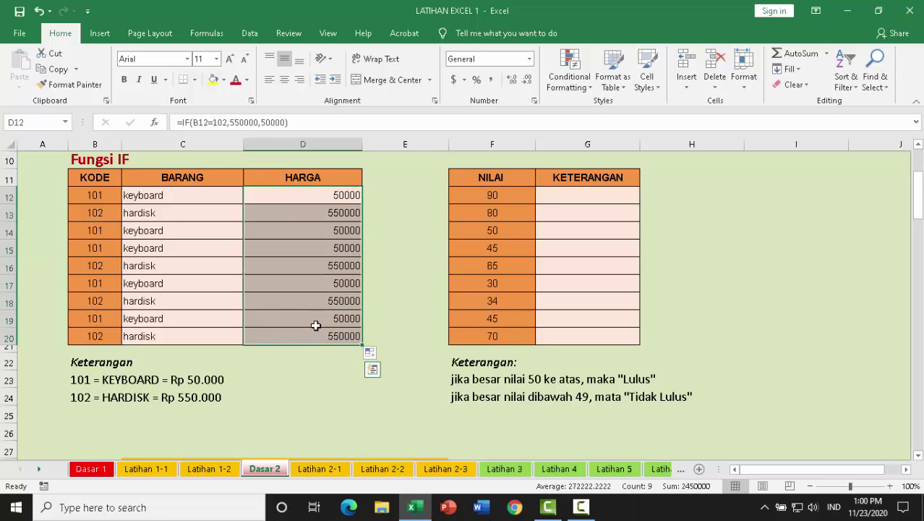
click(492, 81)
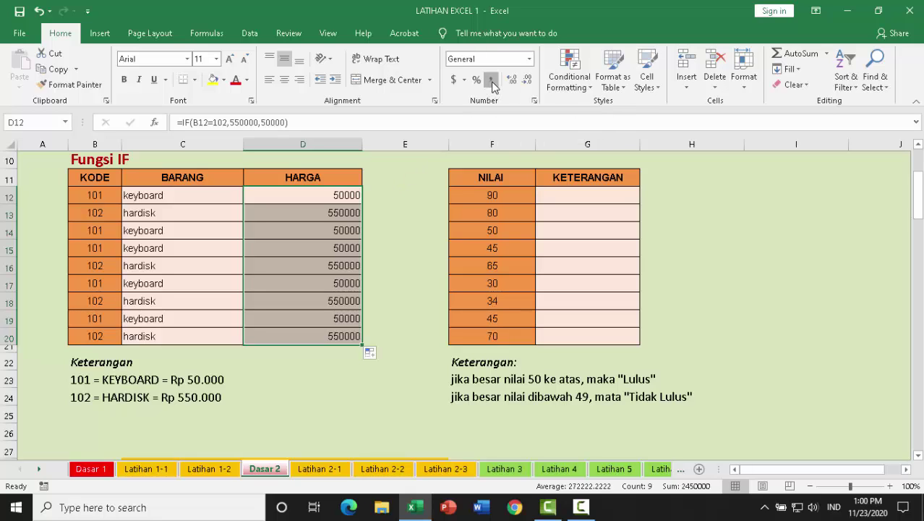
click(358, 284)
Select the HARGA prices D12:D20 and look through the currency symbols offered for the accounting format
drag(312, 198, 304, 331)
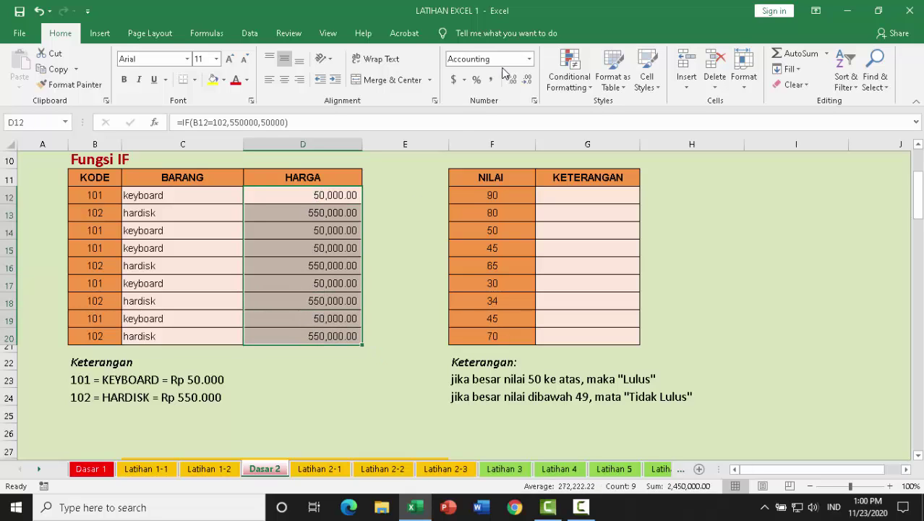
click(465, 80)
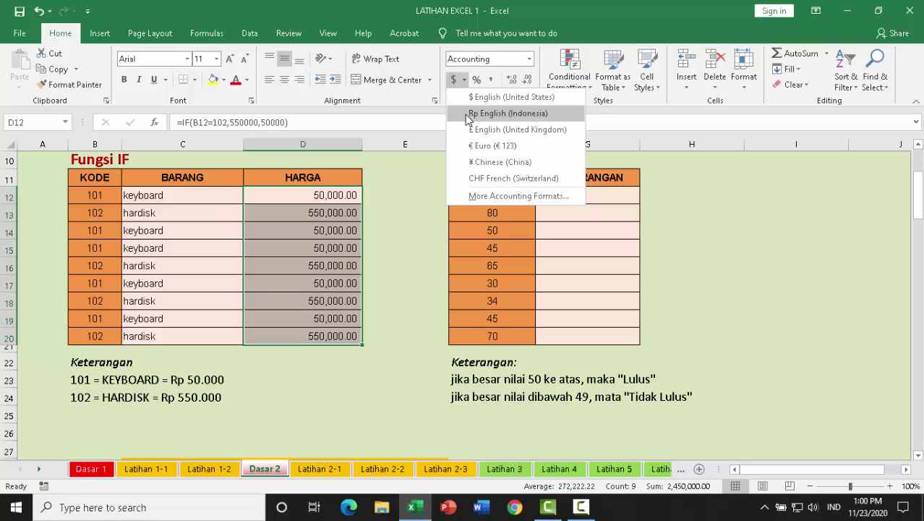
click(471, 200)
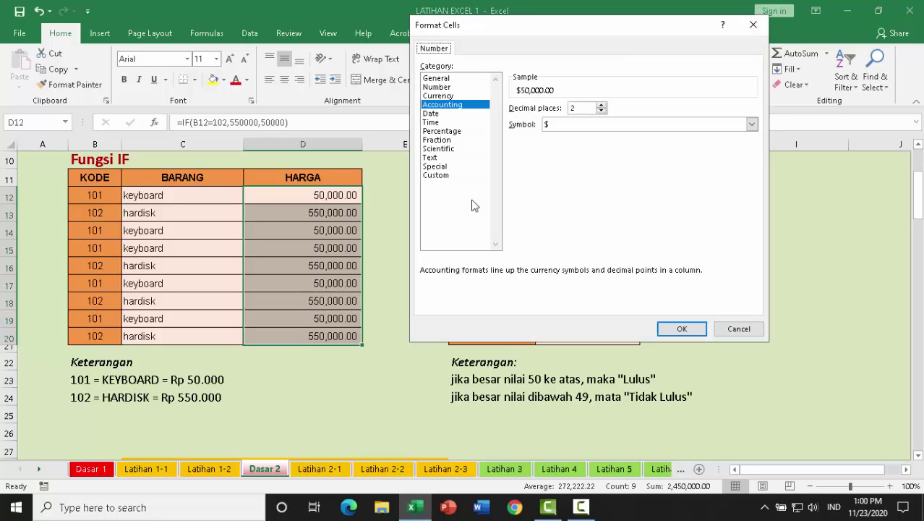
click(752, 125)
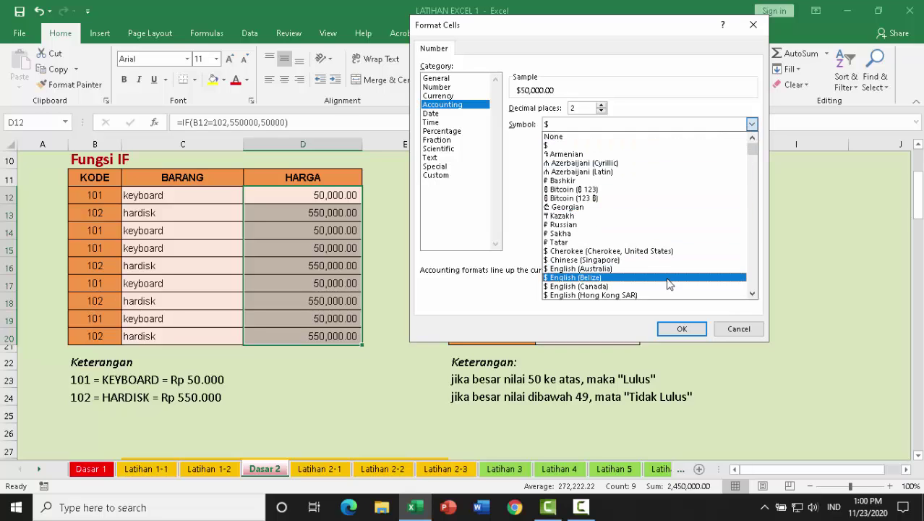
click(734, 327)
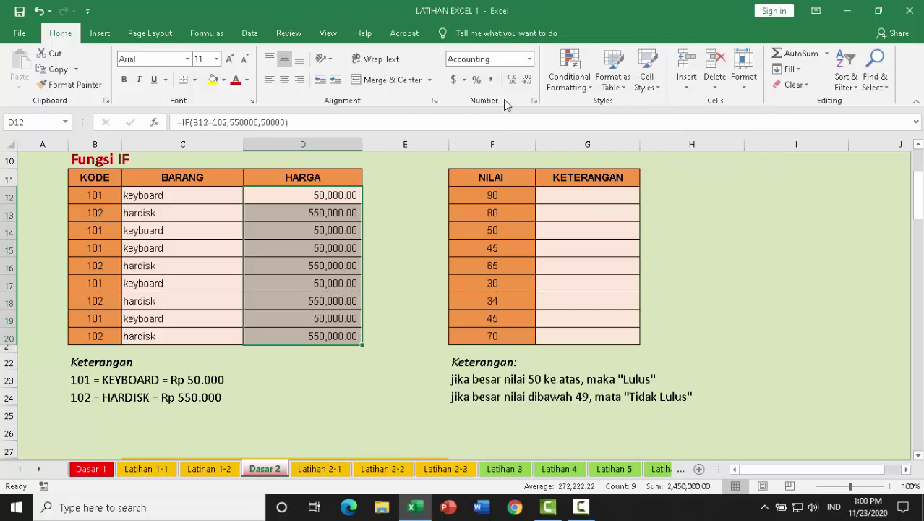
Apply the Rp English (Indonesia) accounting format to the HARGA prices in D12:D20
click(463, 81)
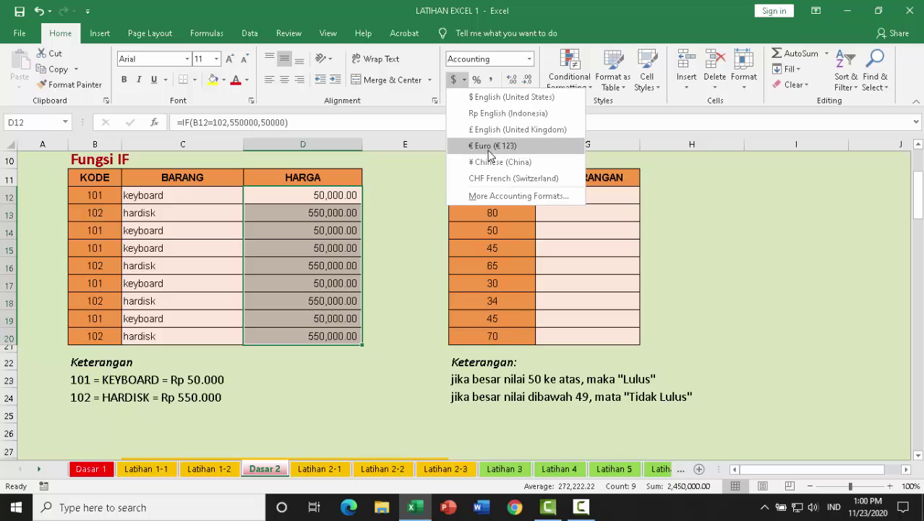
click(506, 113)
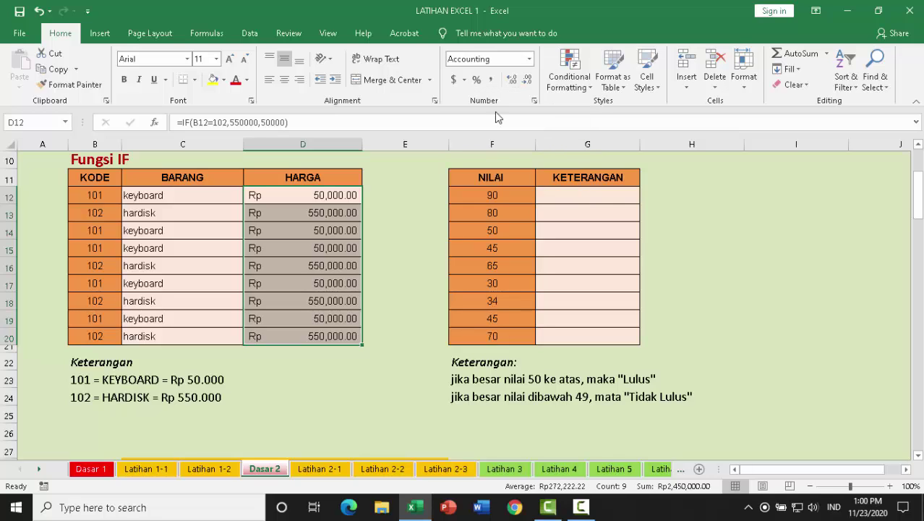
click(402, 278)
click(308, 203)
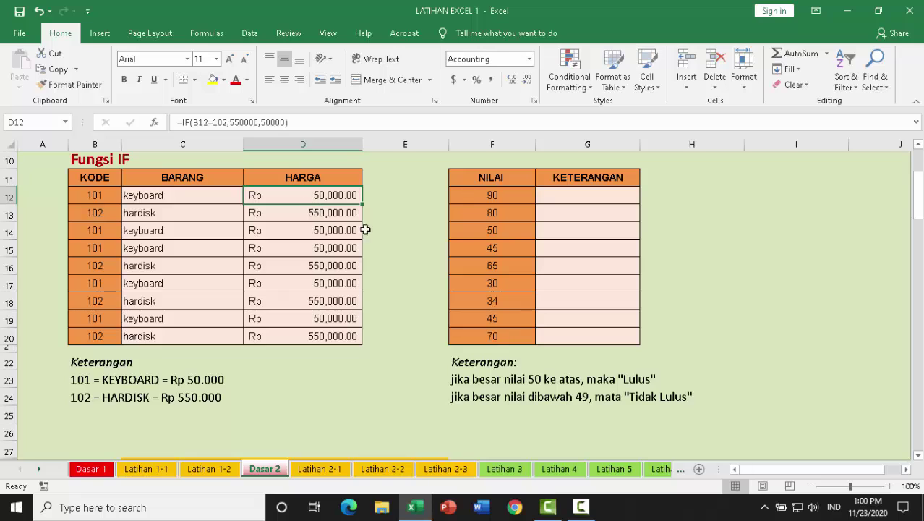
click(389, 235)
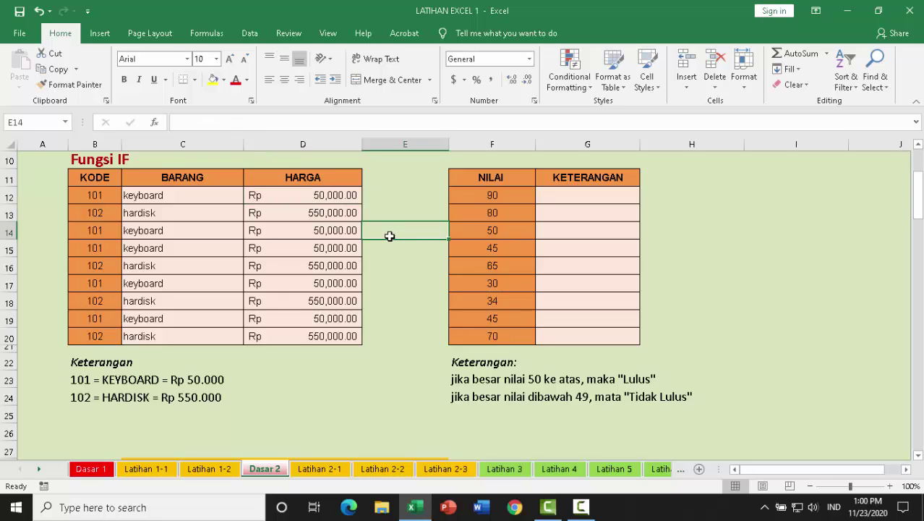
Insert an IF function in G12 of the KETERANGAN column with the logical test F12>=50
click(569, 198)
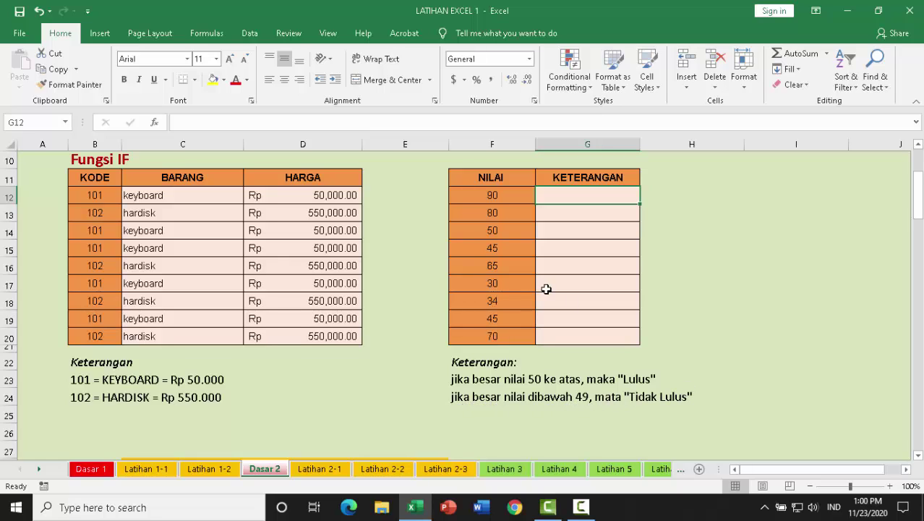
click(154, 122)
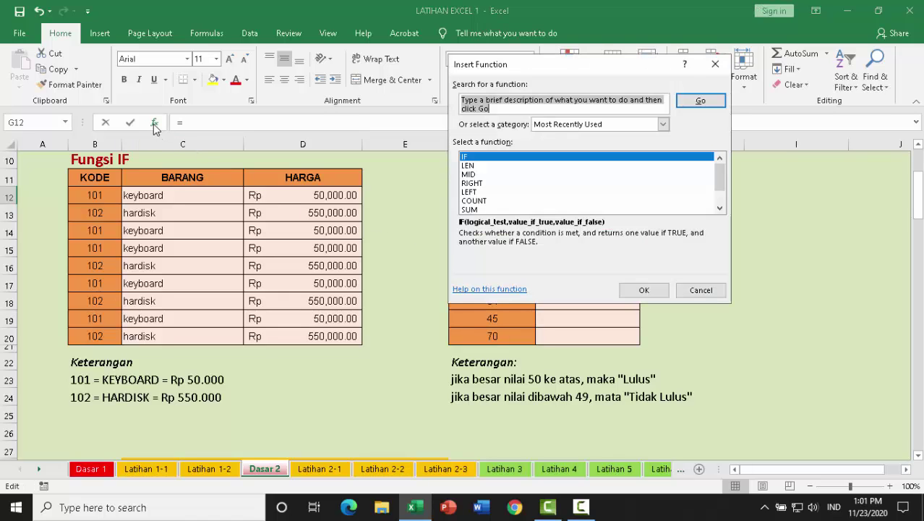
click(624, 286)
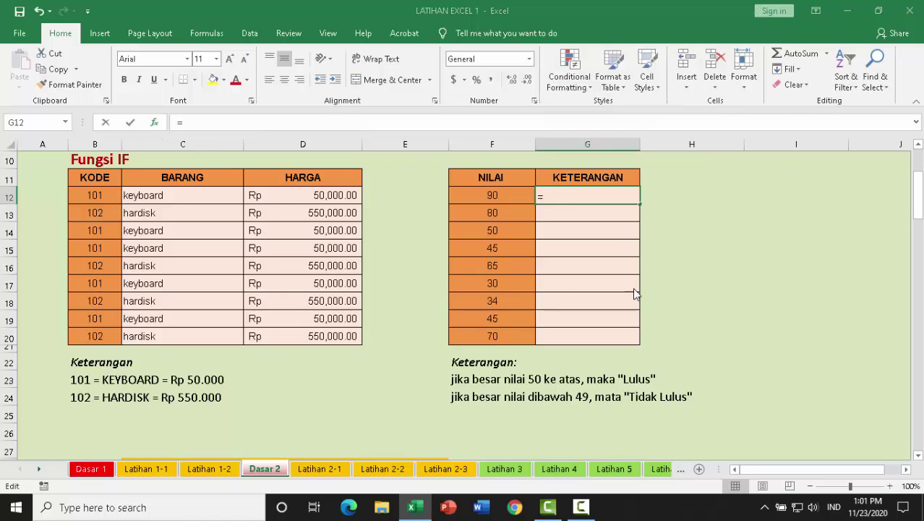
click(626, 286)
drag(598, 99, 311, 238)
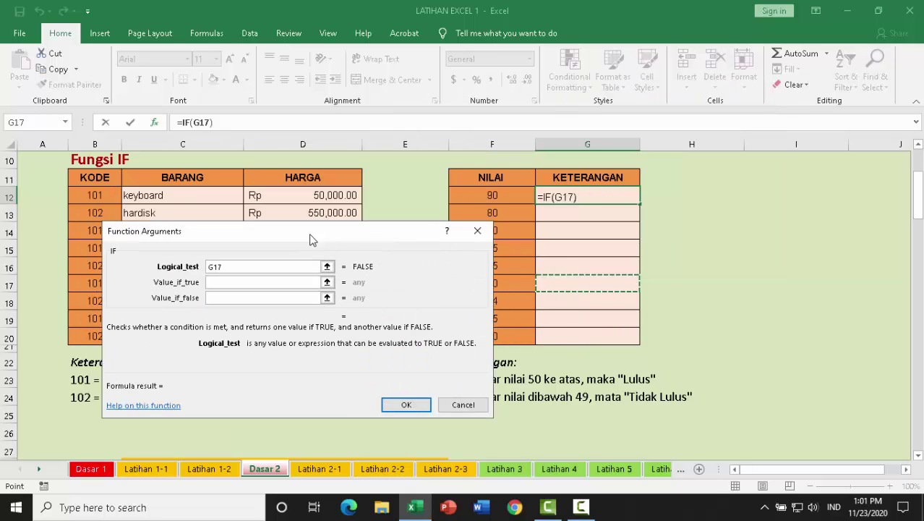
click(474, 193)
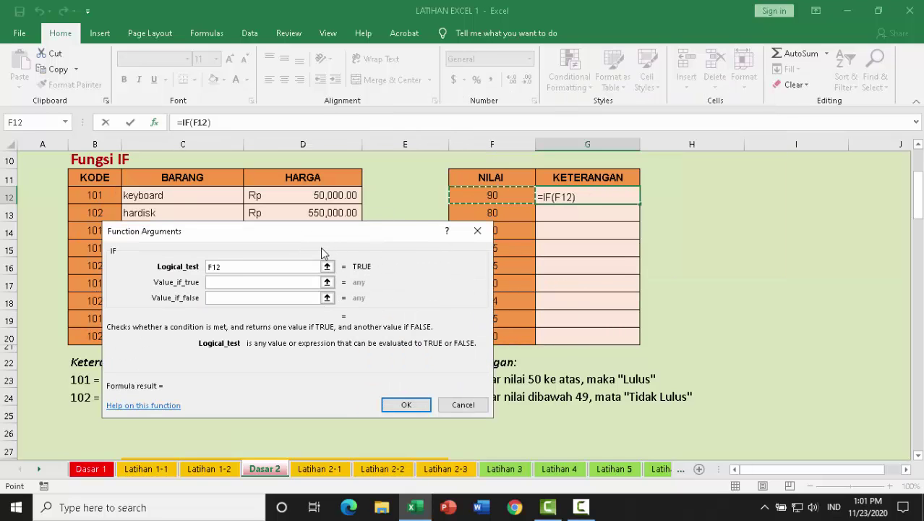
click(261, 264)
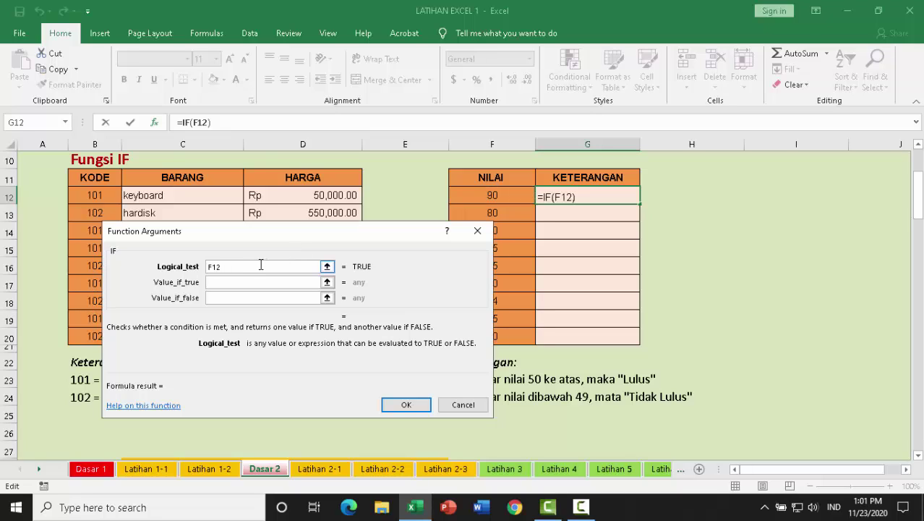
text(>=50)
Set the IF function's value if true to "lulus" and value if false to "tidak lulus", and accept the formula in G12
drag(305, 238, 263, 199)
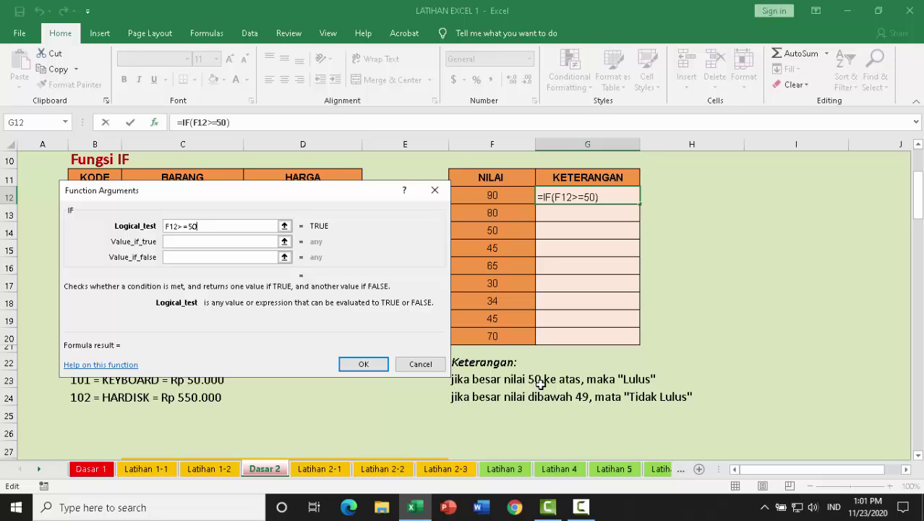
click(219, 241)
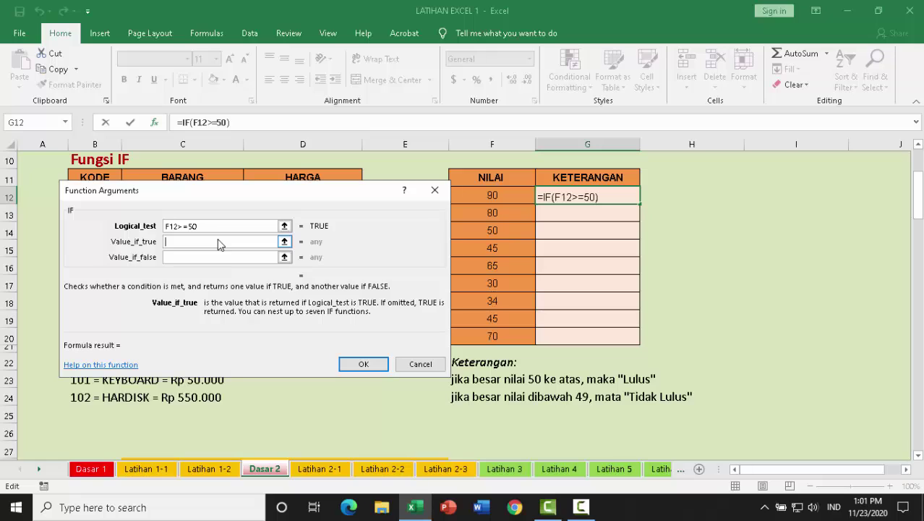
text("lulus")
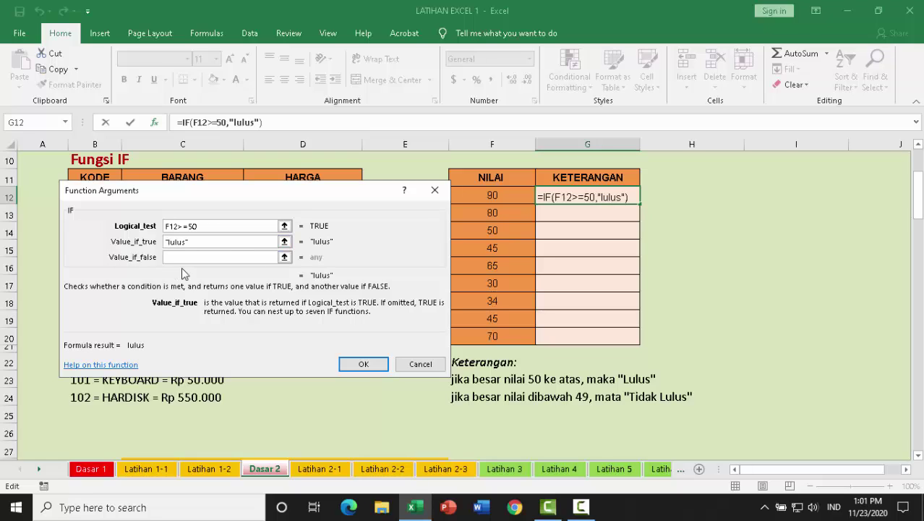
click(199, 260)
text(")
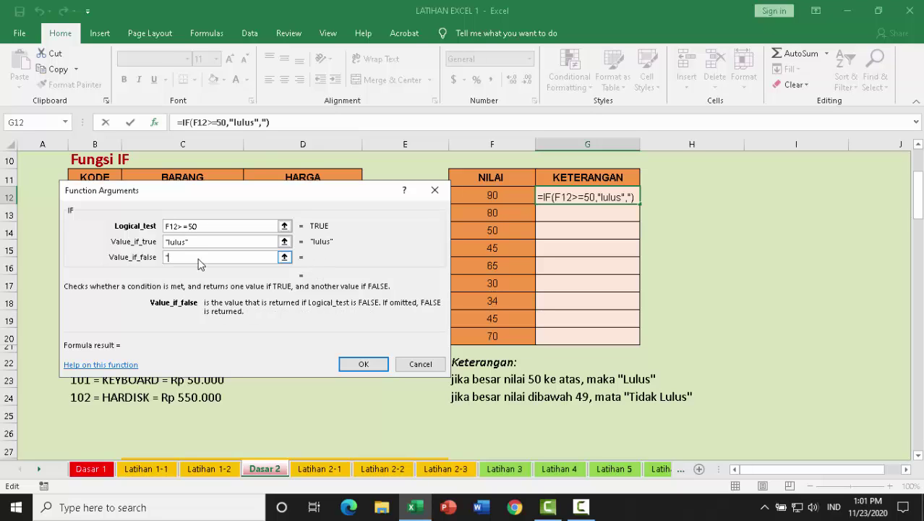
text(tidak lulus")
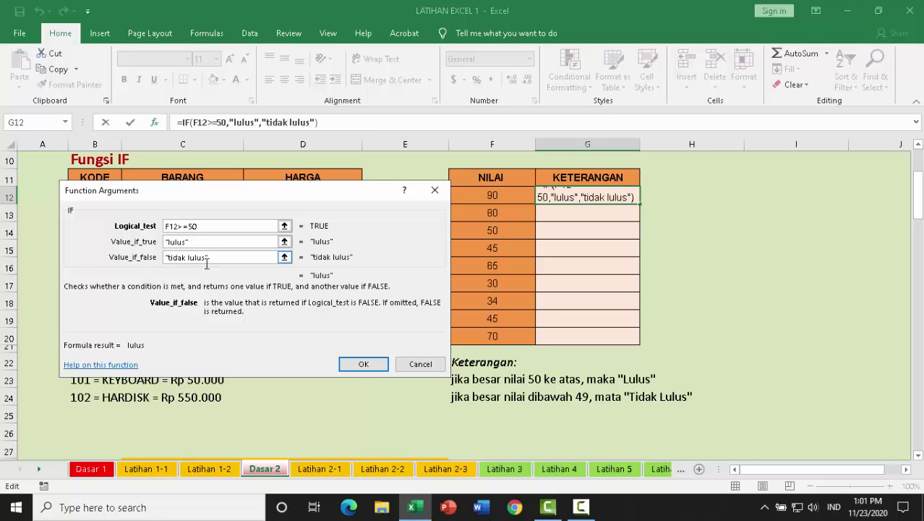
click(364, 364)
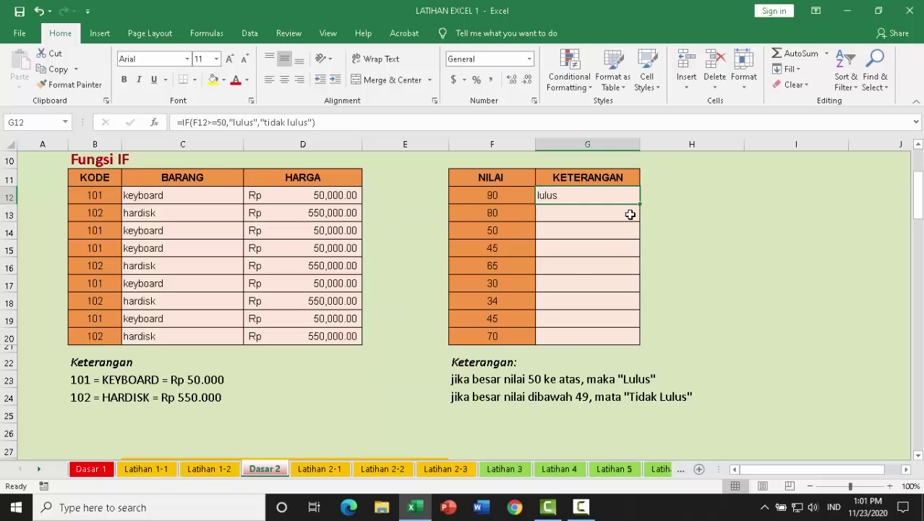
Fill the G12 formula down the KETERANGAN column to G20
drag(640, 205, 647, 346)
click(718, 318)
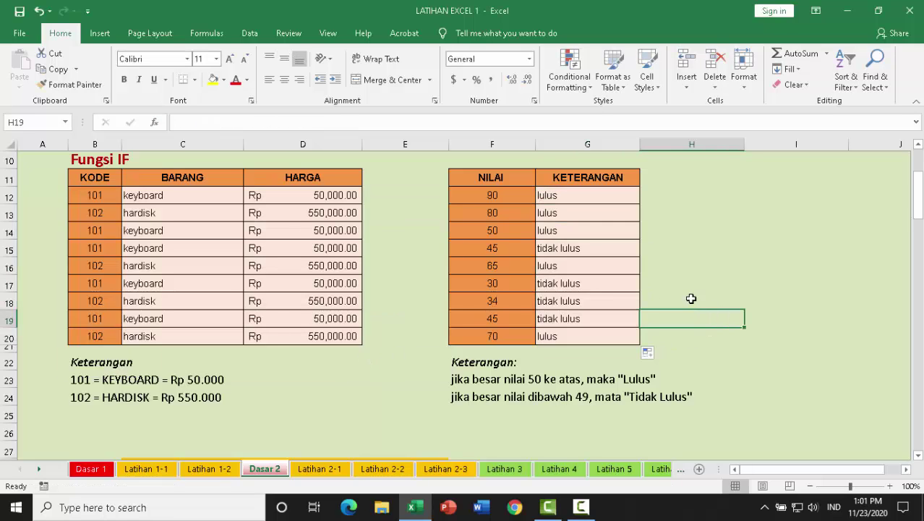
click(731, 253)
Examine the IF Majemuk section below, including its formula form, empty tables and Keterangan rules, comparing it with the completed Fungsi IF tables
scroll(733, 254, down, 3)
scroll(733, 254, down, 1)
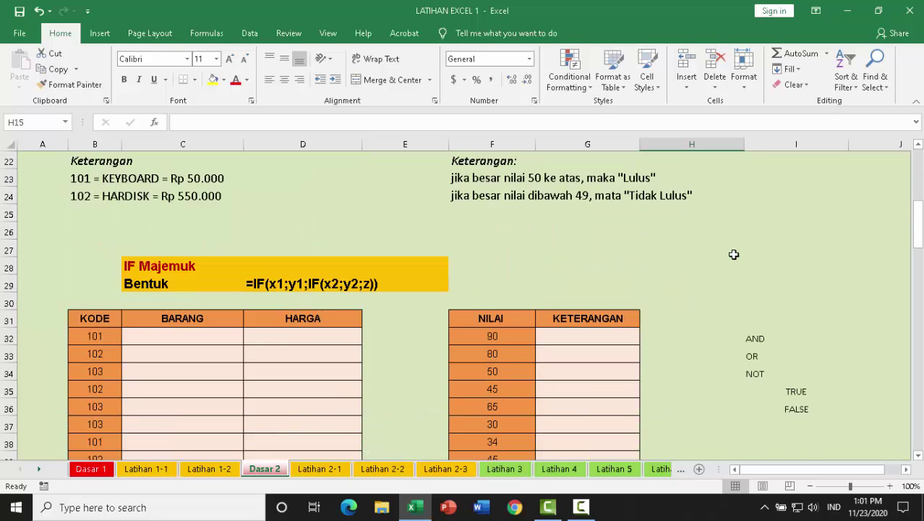
scroll(733, 253, down, 2)
scroll(733, 254, down, 1)
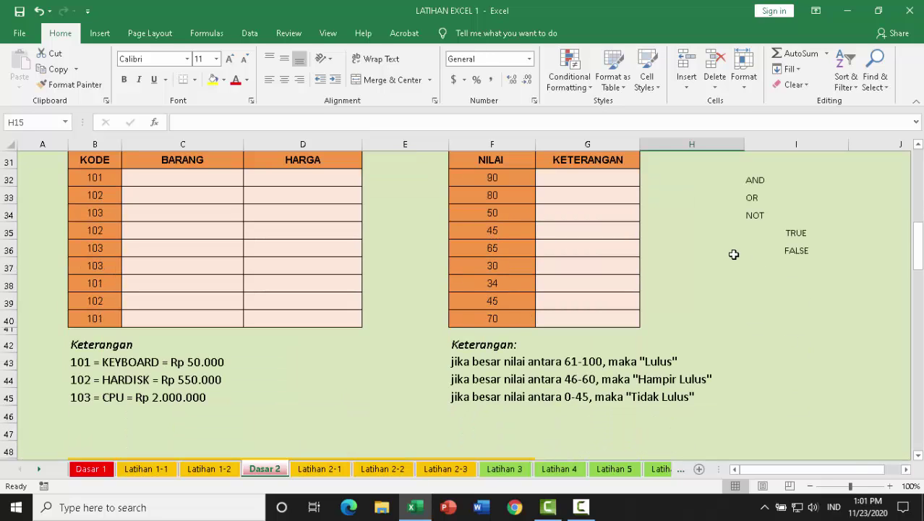
scroll(733, 254, up, 8)
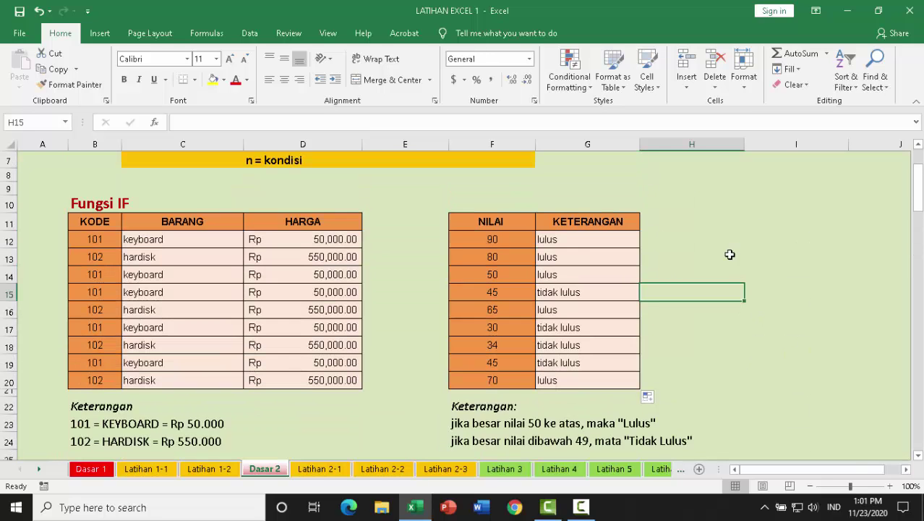
scroll(303, 239, down, 5)
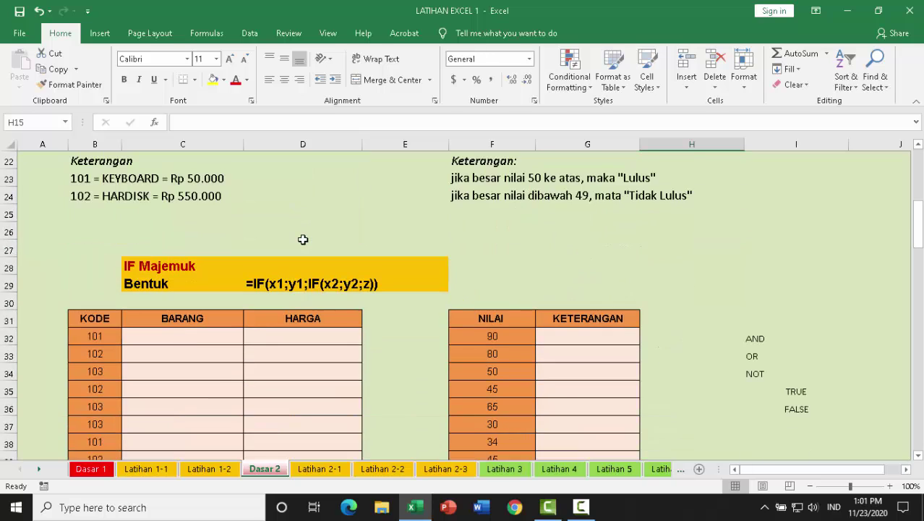
scroll(303, 240, down, 1)
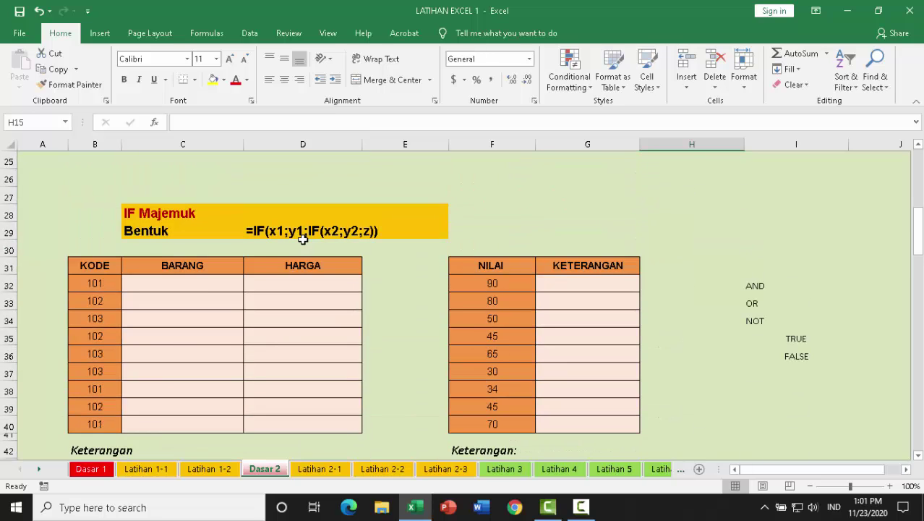
scroll(303, 240, down, 1)
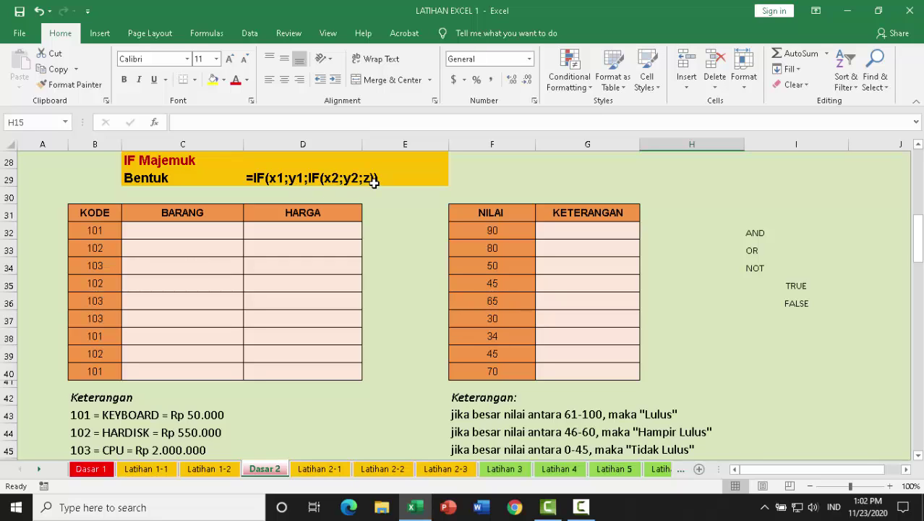
Insert an IF function in C32 of the IF Majemuk BARANG column with the logical test B32=101
click(190, 231)
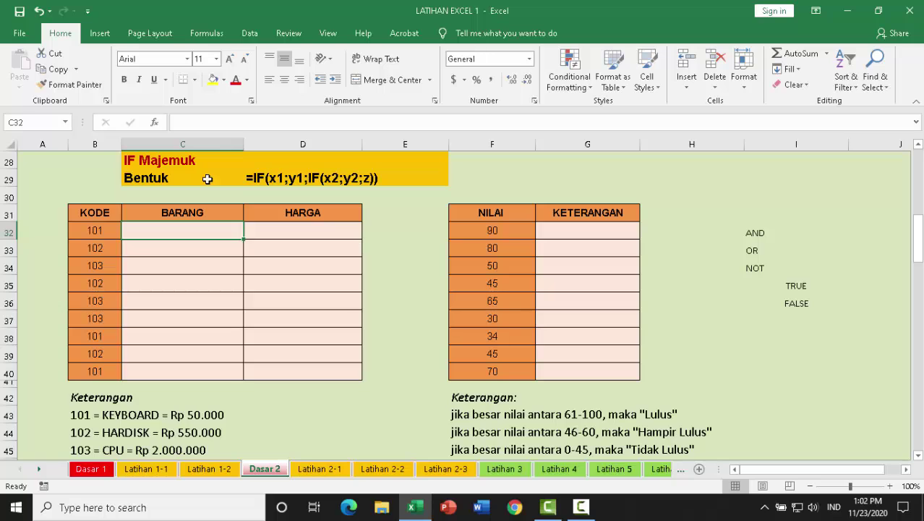
click(154, 122)
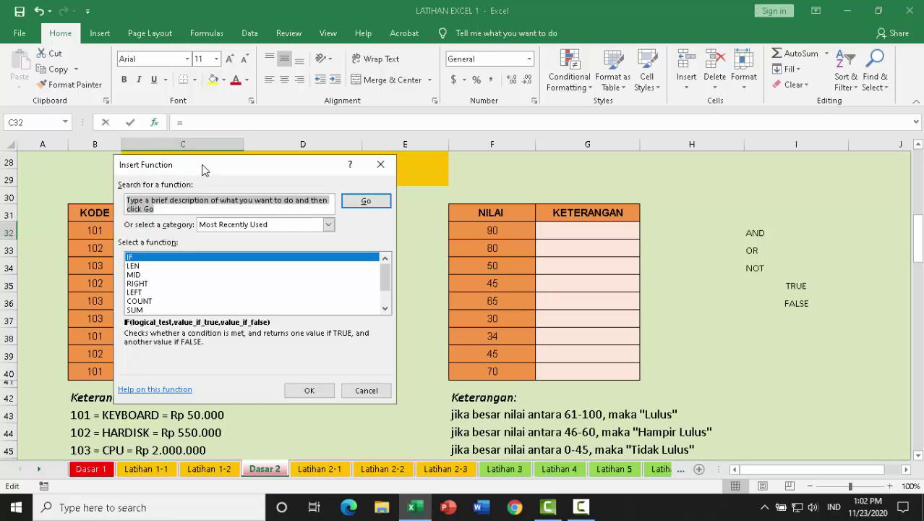
drag(206, 166, 356, 134)
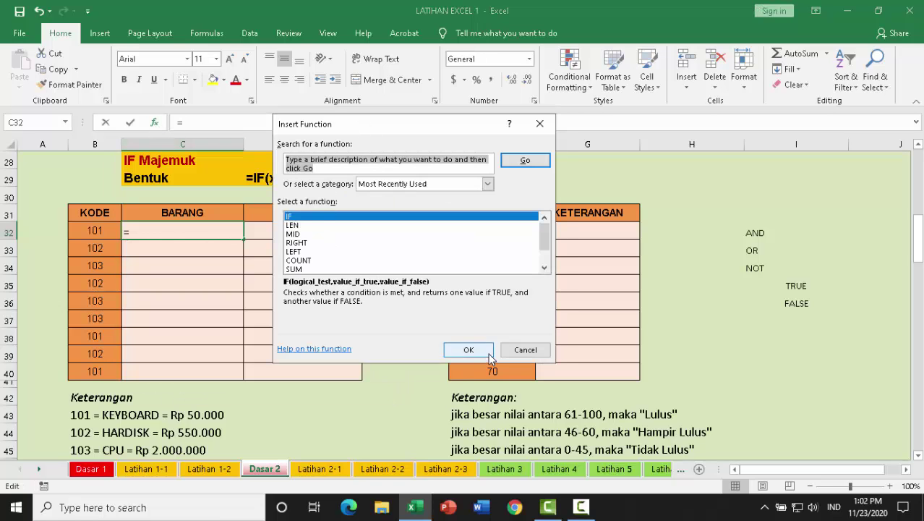
click(455, 356)
drag(394, 148, 473, 150)
click(103, 230)
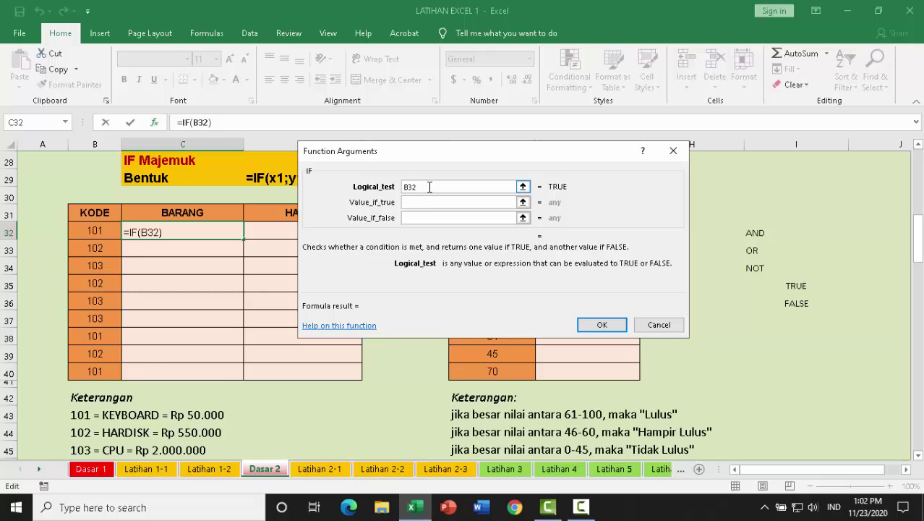
text(101)
Set the value if true of the IF function in C32 to "keyboard"
click(433, 204)
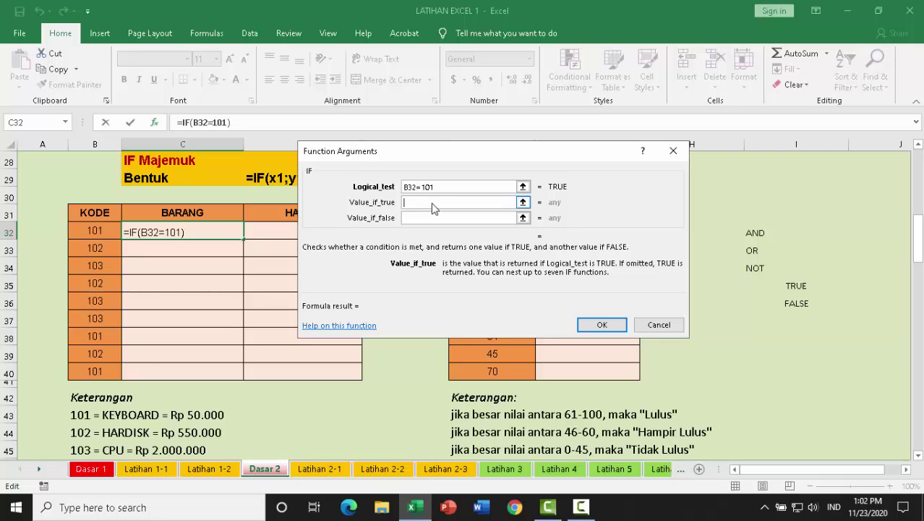
text("keyboard)
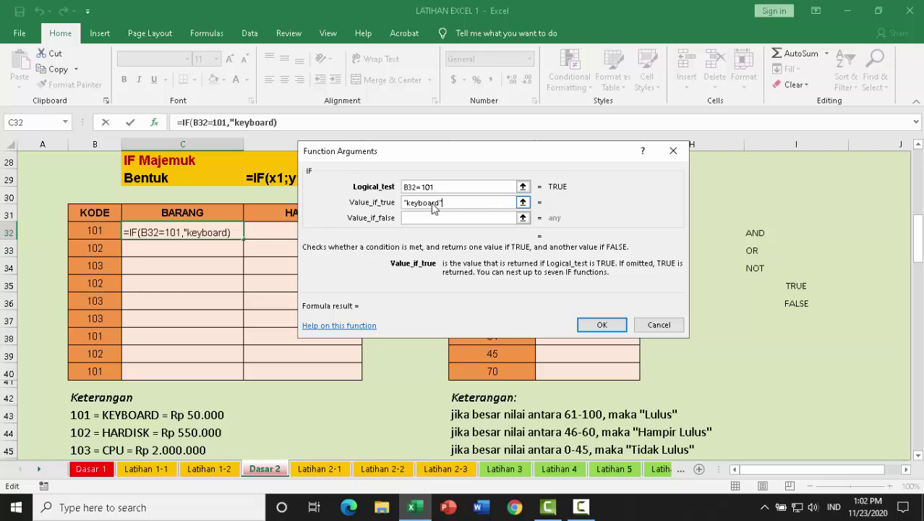
text(")
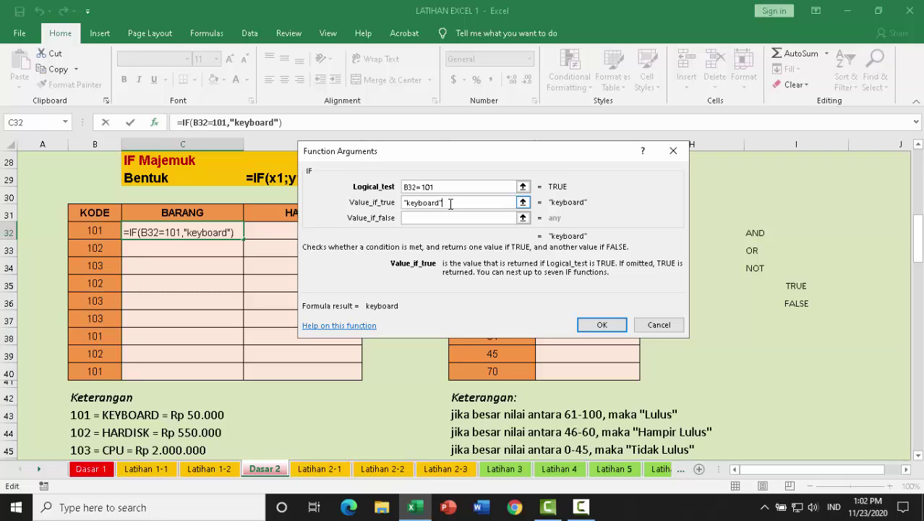
Nest a second IF function as the value if false in C32, with the logical test B32=102
click(429, 218)
click(417, 218)
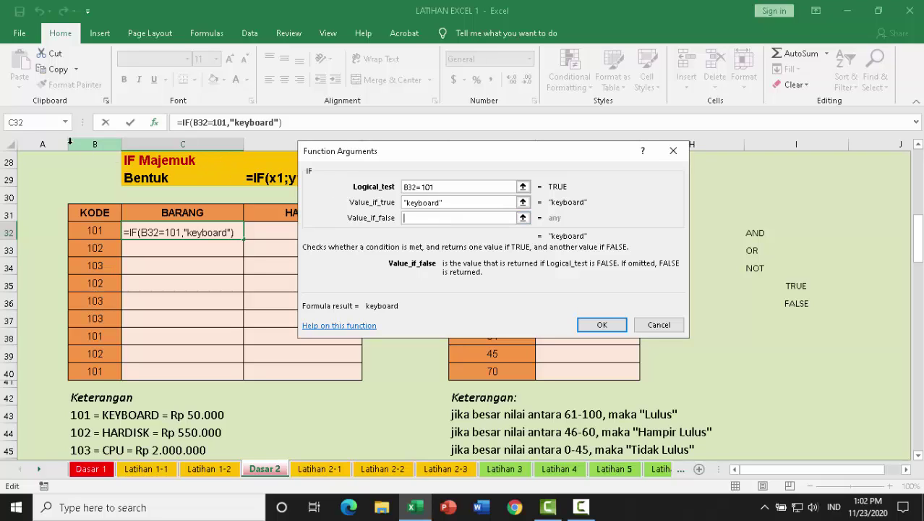
click(65, 122)
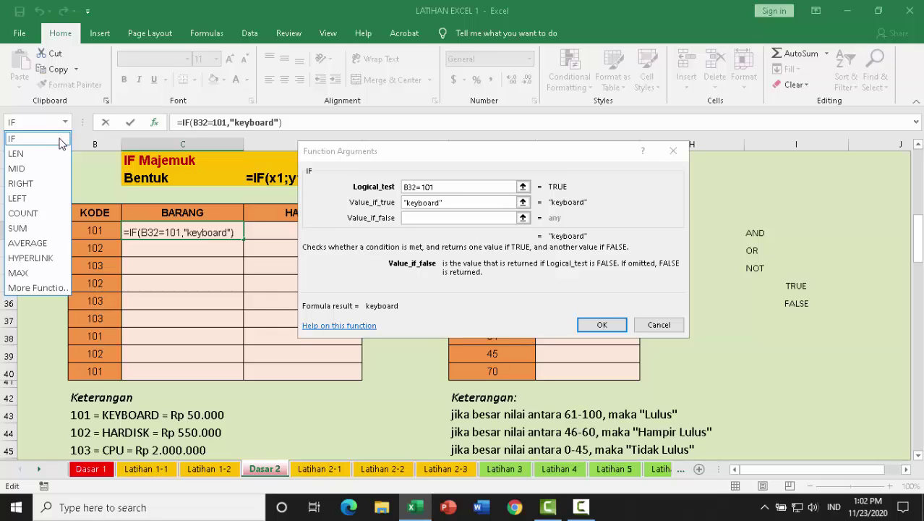
click(21, 138)
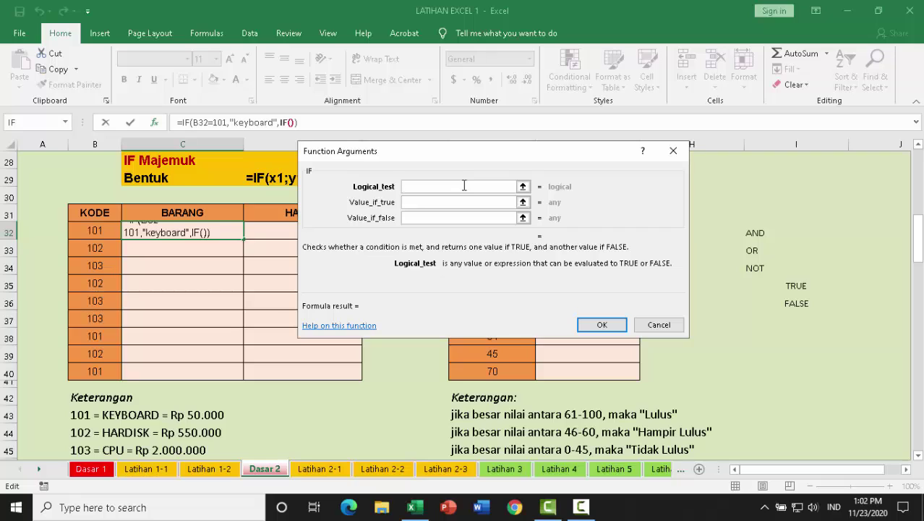
click(103, 232)
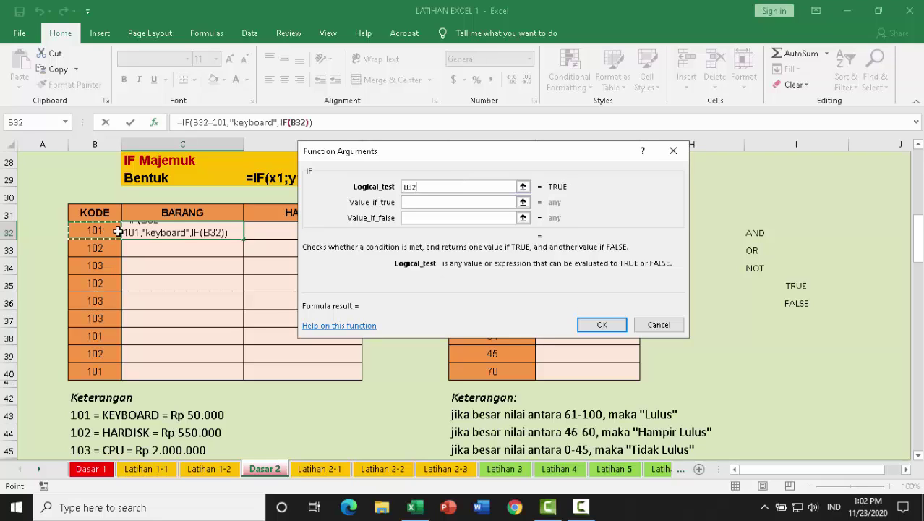
text(=)
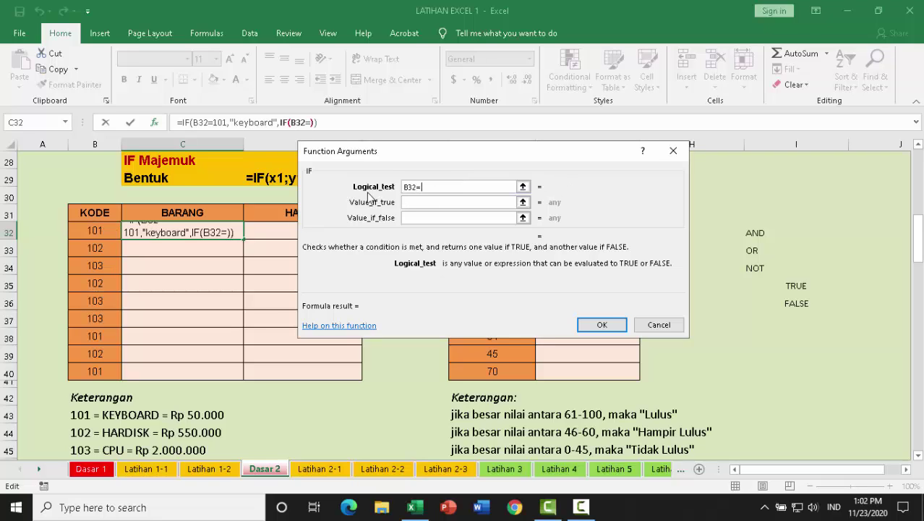
text(102)
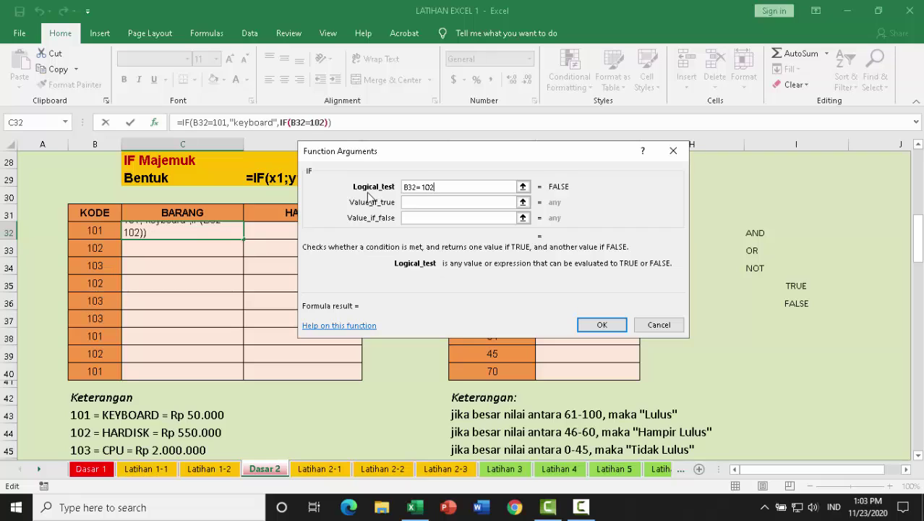
Set the nested IF function's value if true to "hardisk"
click(410, 203)
text(")
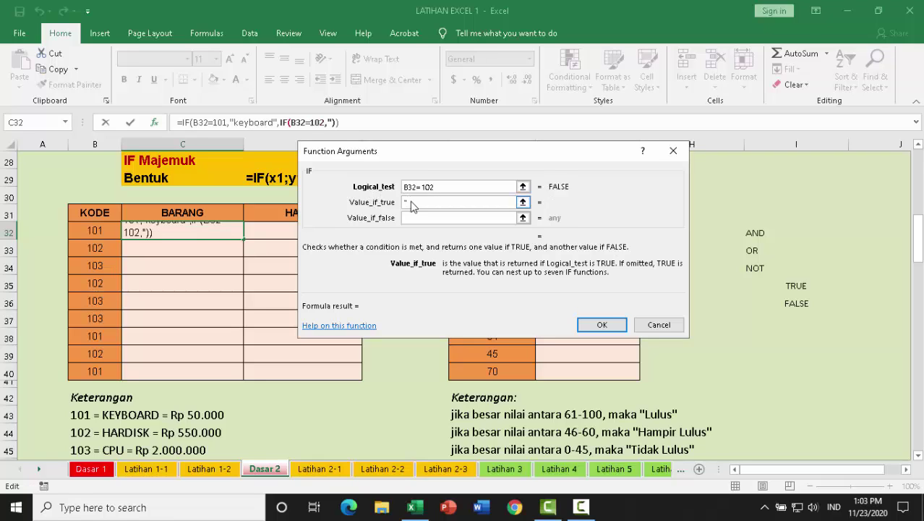
text(hardisk)
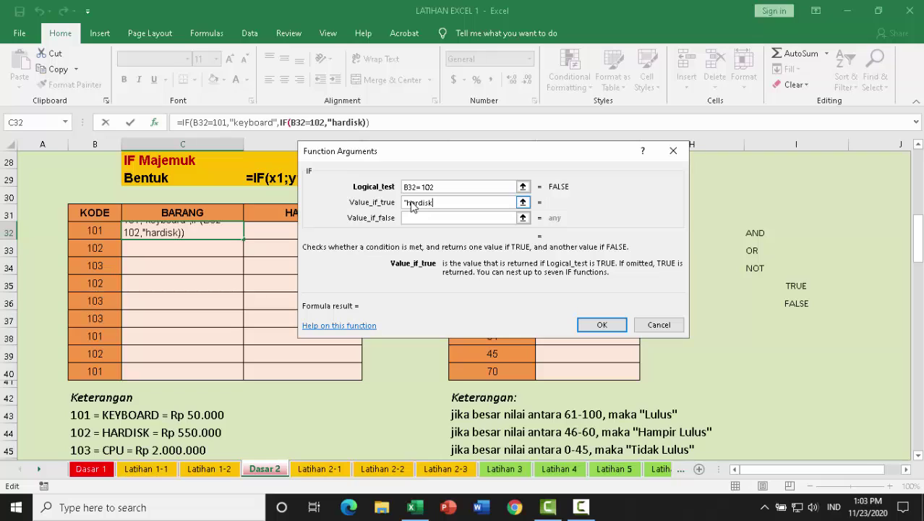
text(")
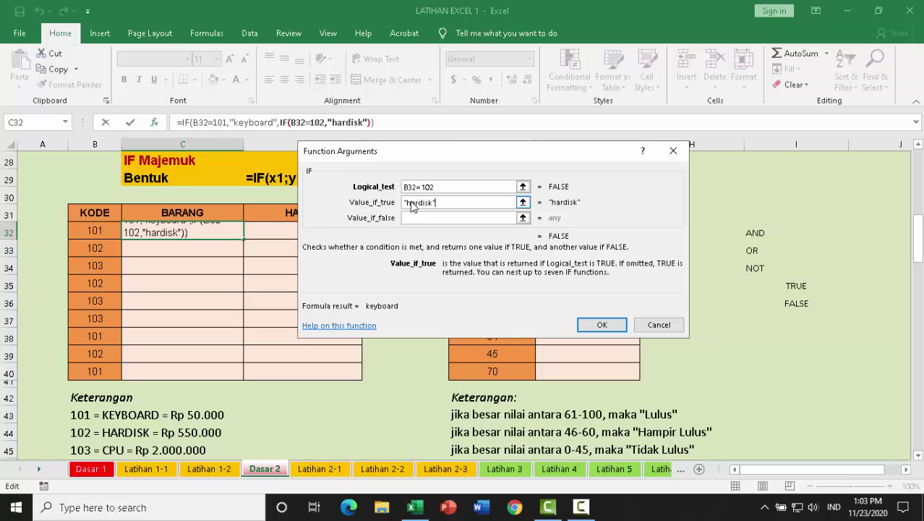
Set the nested IF function's value if false to "cpu" in C32 and fill the formula down to C40
click(407, 218)
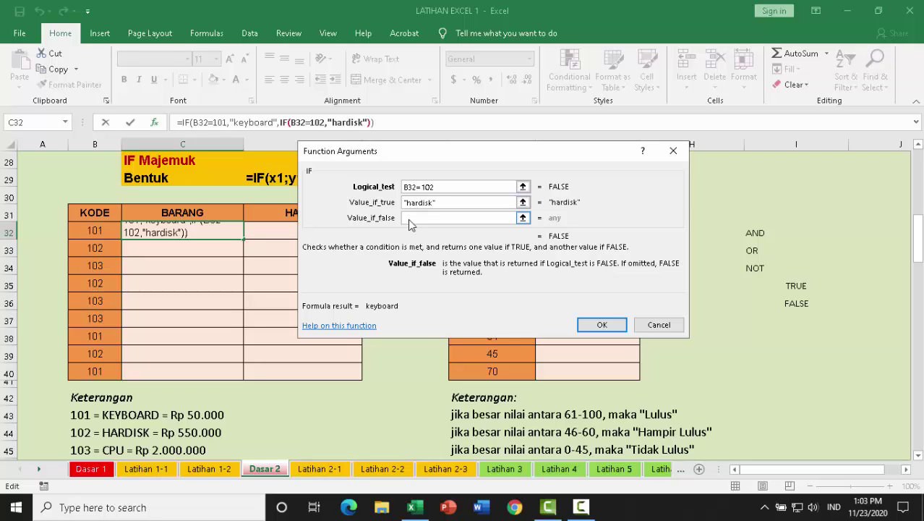
text(")
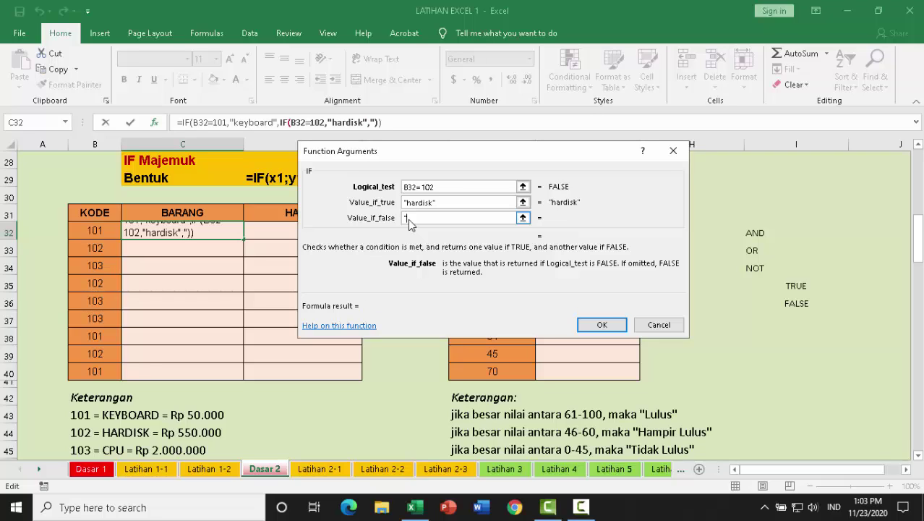
text(cpu")
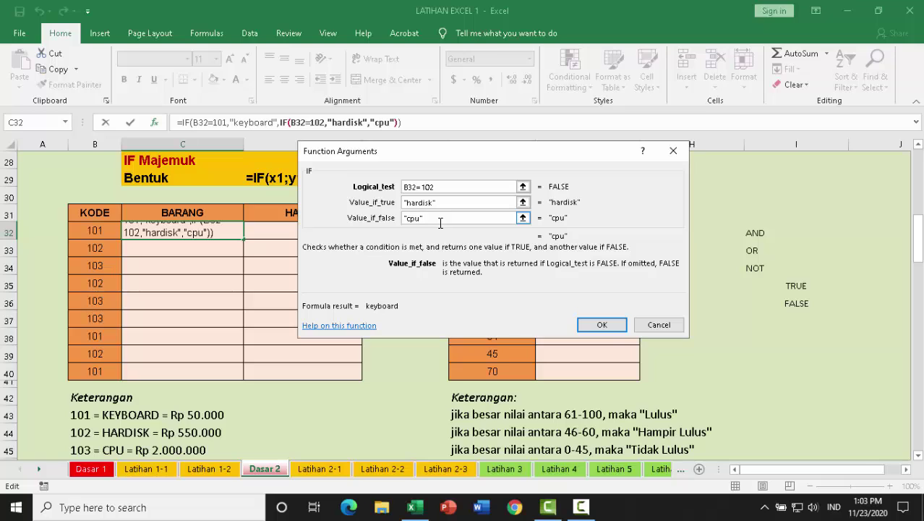
click(601, 323)
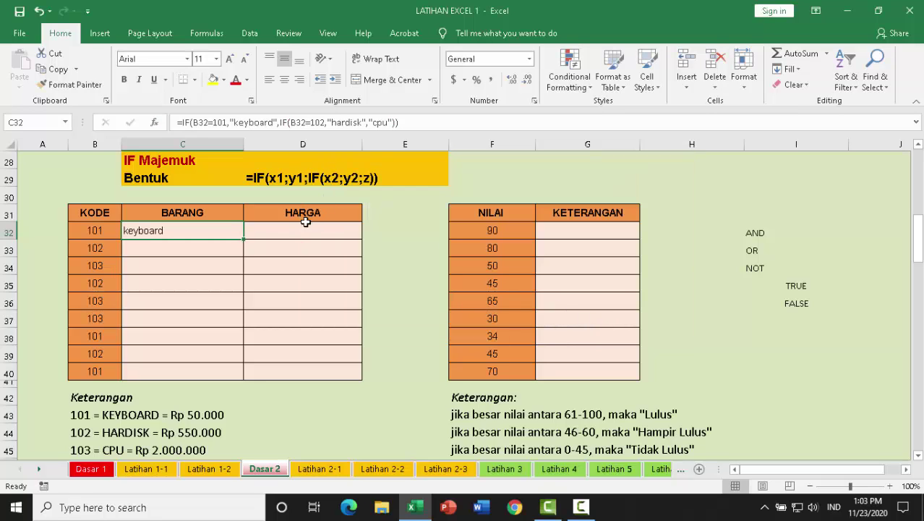
drag(245, 241, 246, 375)
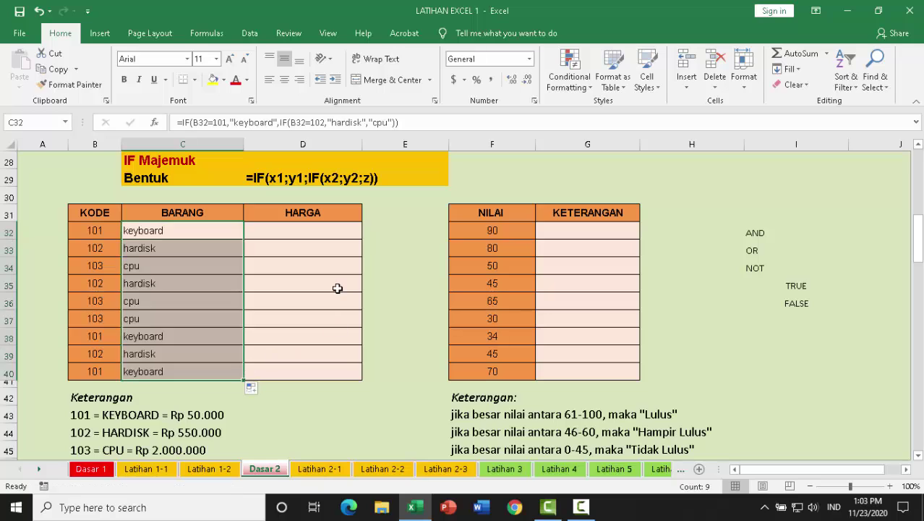
click(396, 281)
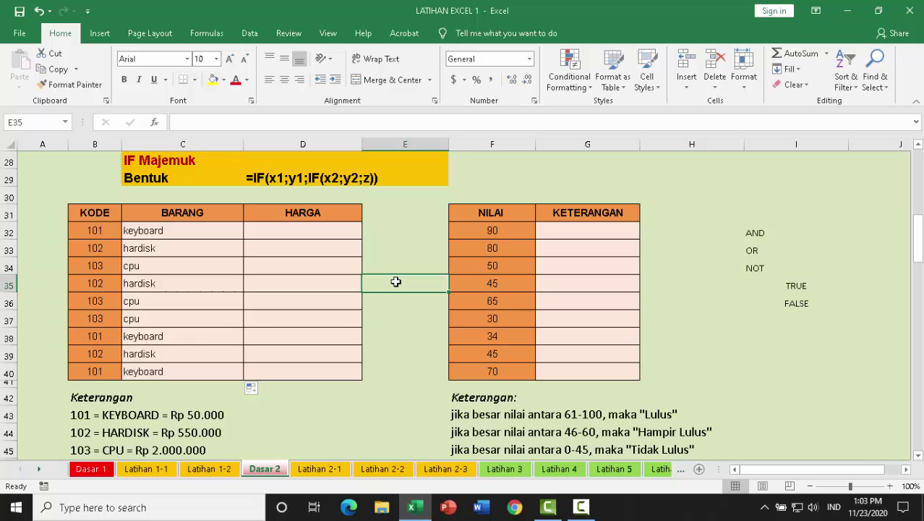
click(275, 231)
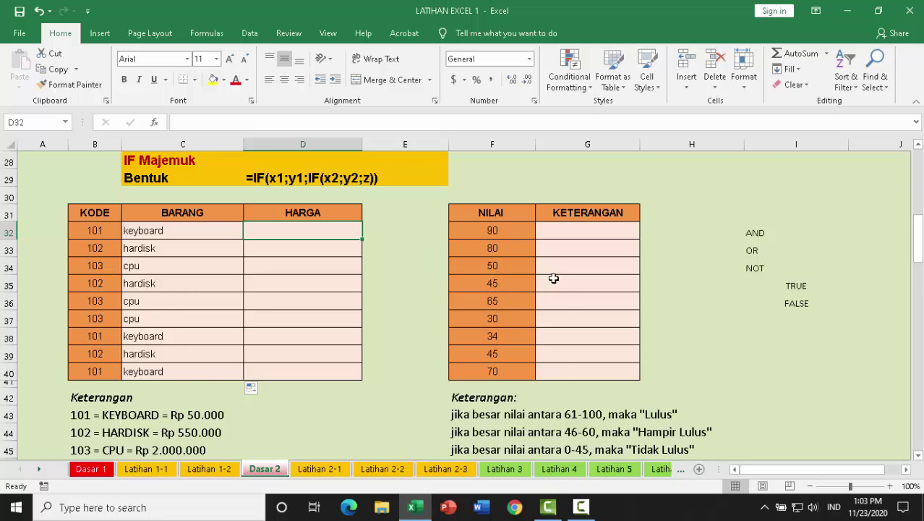
scroll(562, 302, down, 1)
scroll(582, 369, up, 1)
Insert an IF function in G32 of the KETERANGAN column with the logical test F32>=61 and "lulus" as the value if true
click(571, 232)
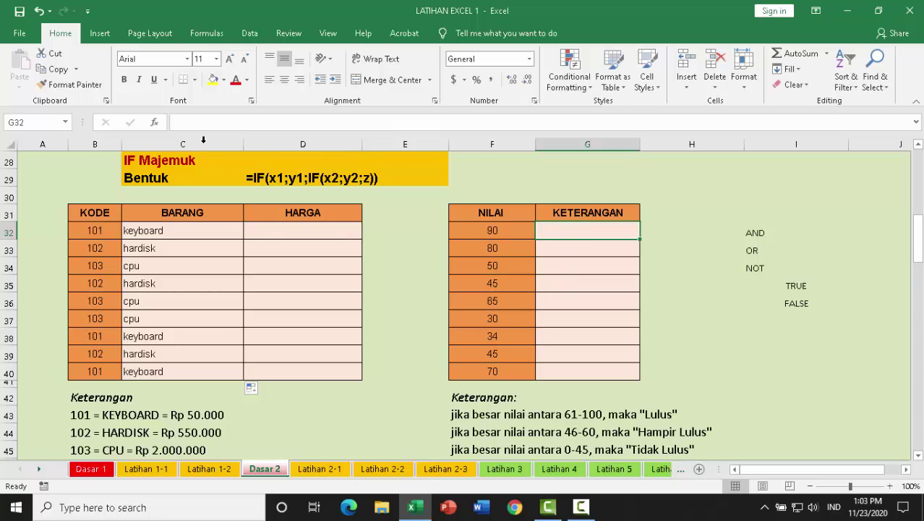
click(154, 122)
click(414, 227)
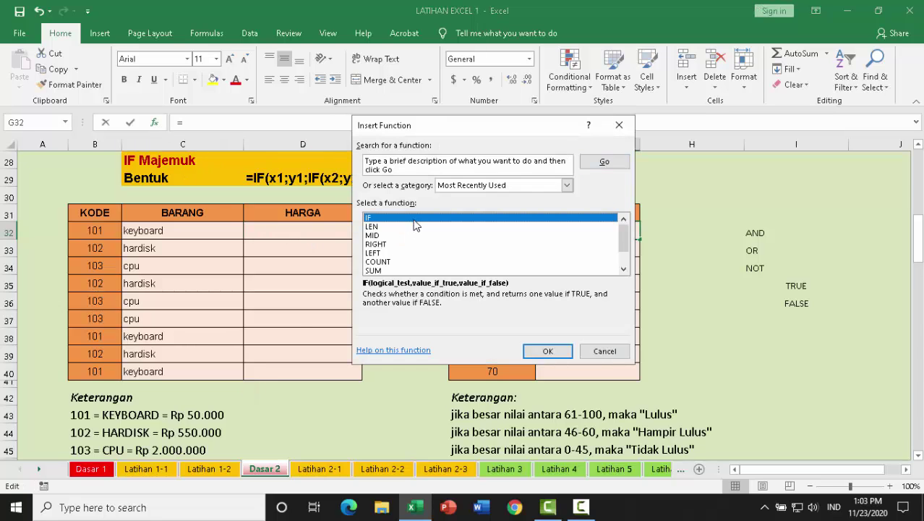
double_click(414, 221)
drag(452, 149, 244, 207)
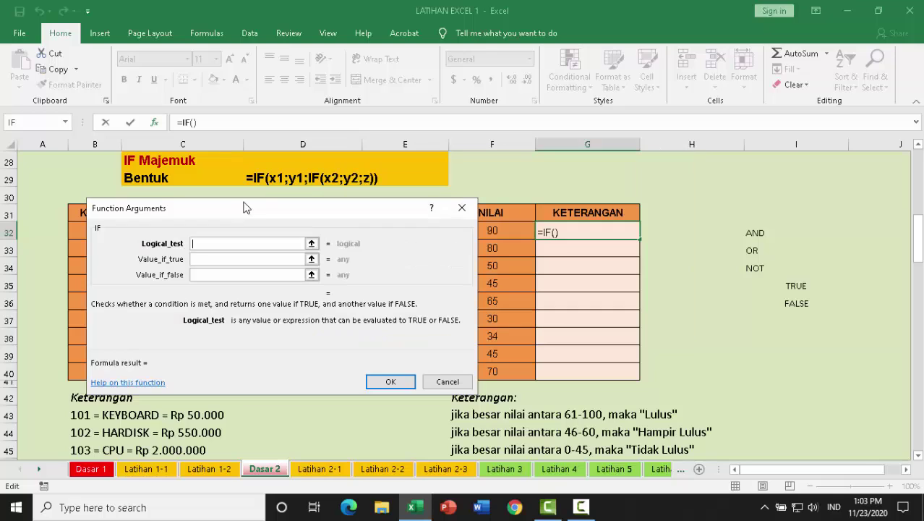
click(501, 230)
click(254, 240)
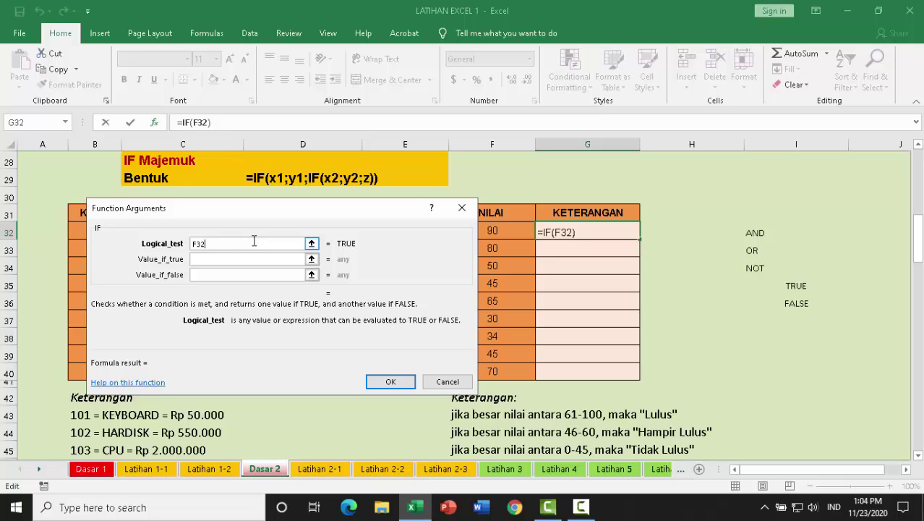
text(>=61)
click(246, 259)
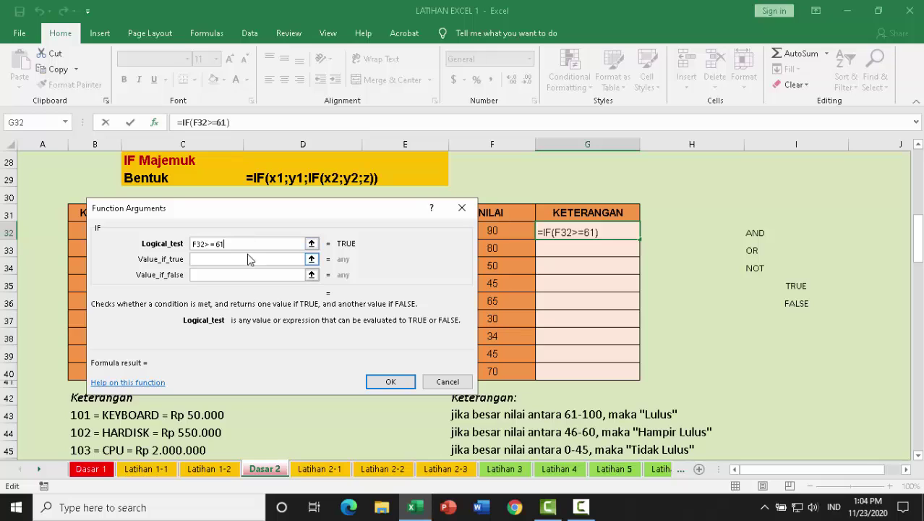
text(lulus)
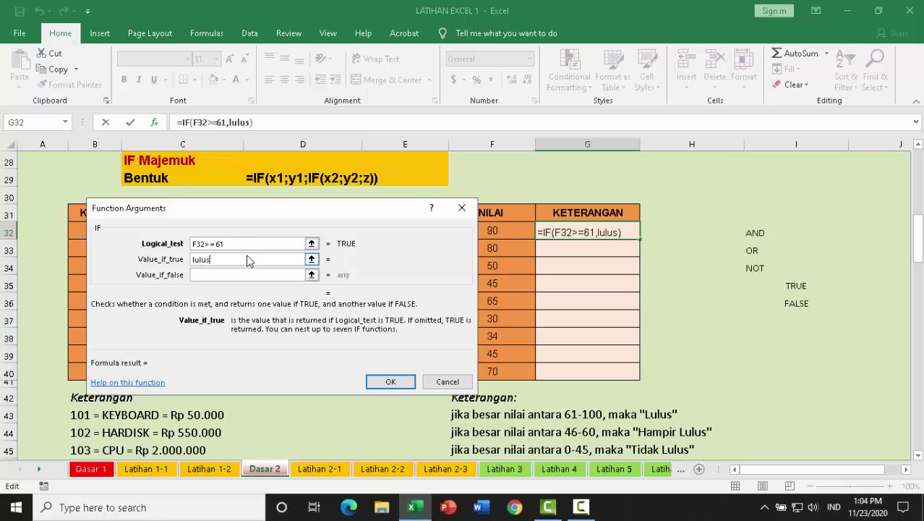
Nest a second IF as the value if false in G32, with the logical test F32>=46 and "hampir lulus" as its value if true
click(204, 273)
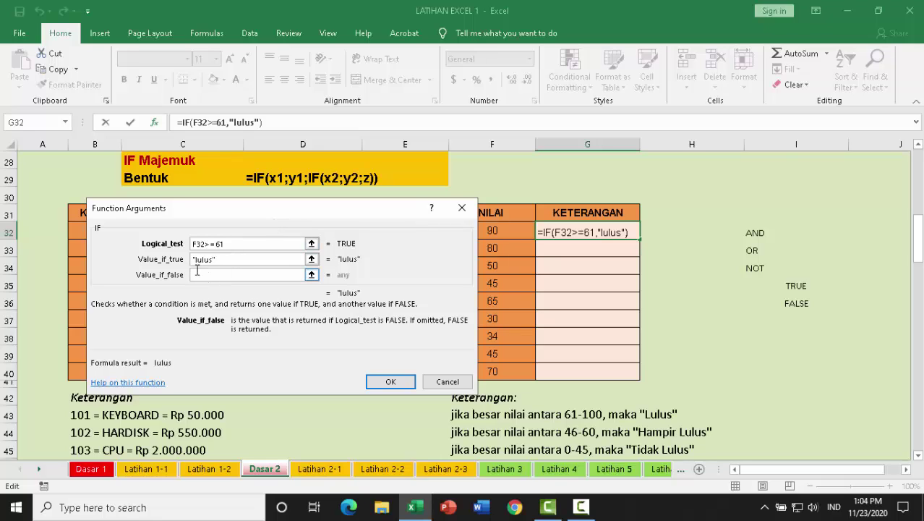
click(67, 123)
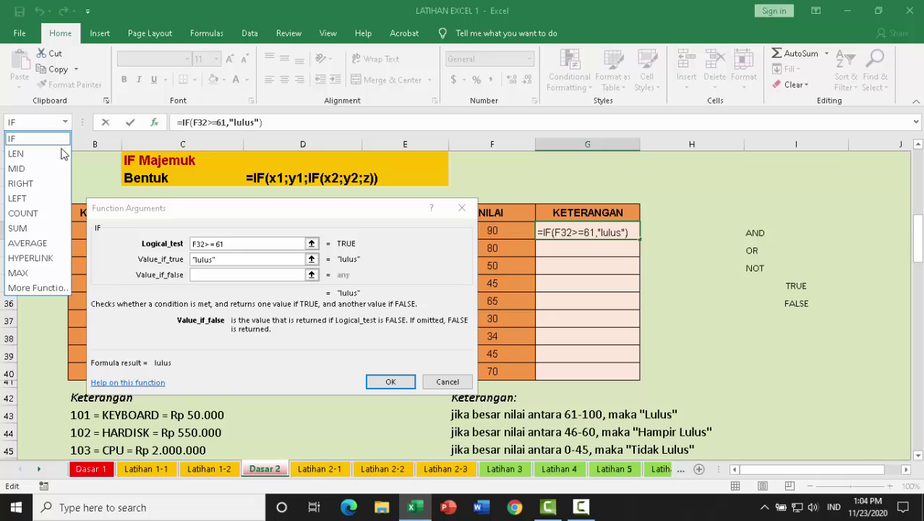
click(67, 140)
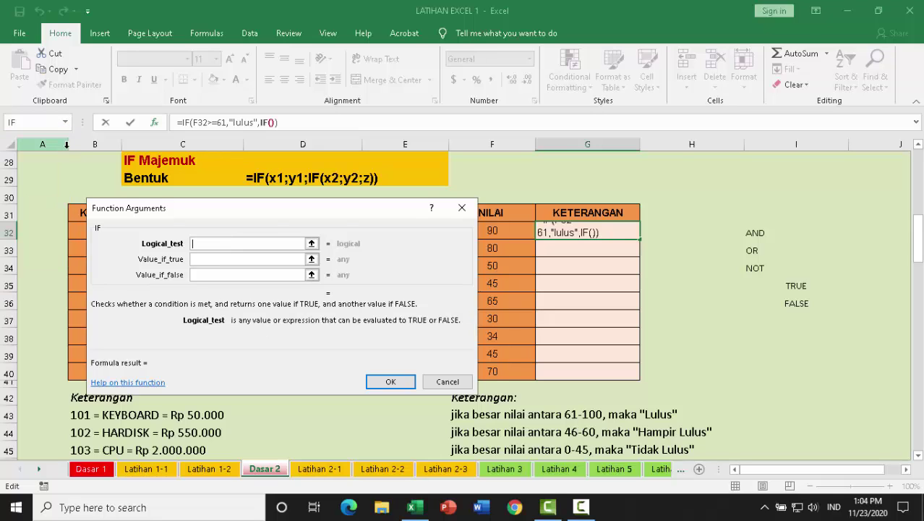
click(509, 229)
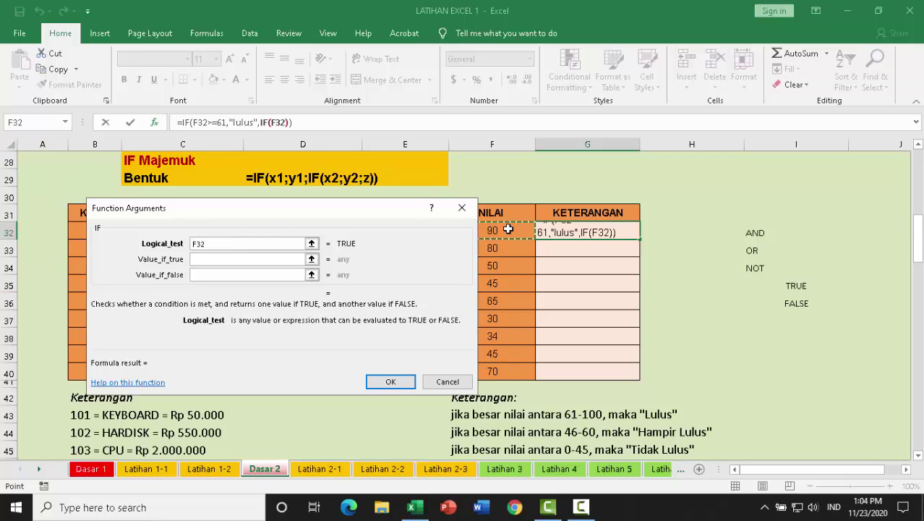
click(270, 247)
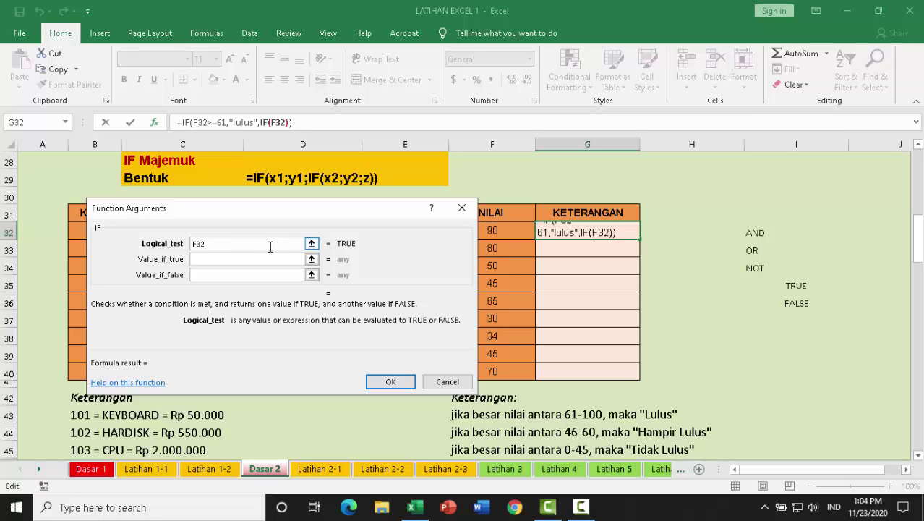
text(>=46)
click(270, 261)
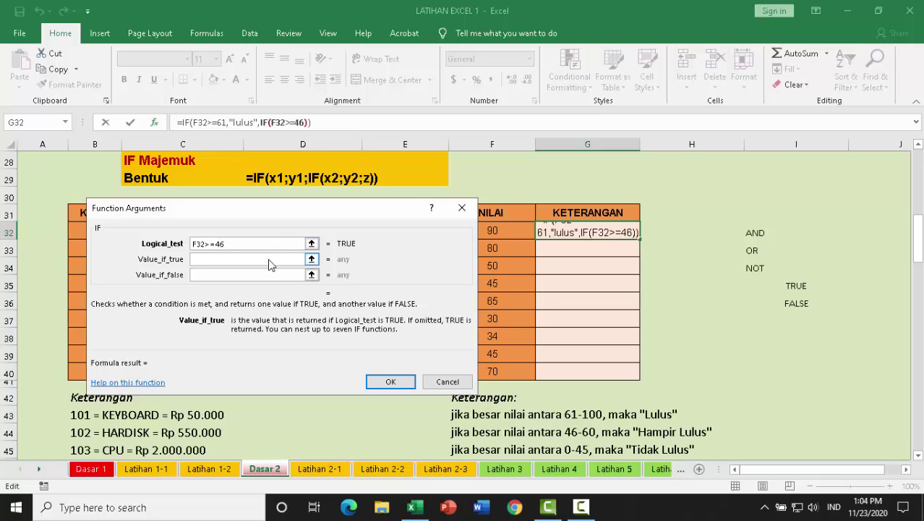
text(hampir)
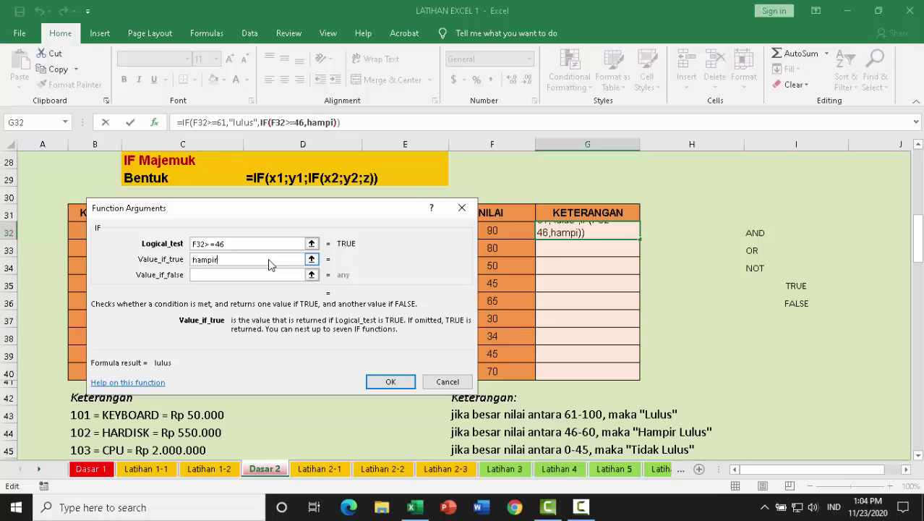
text( lulus)
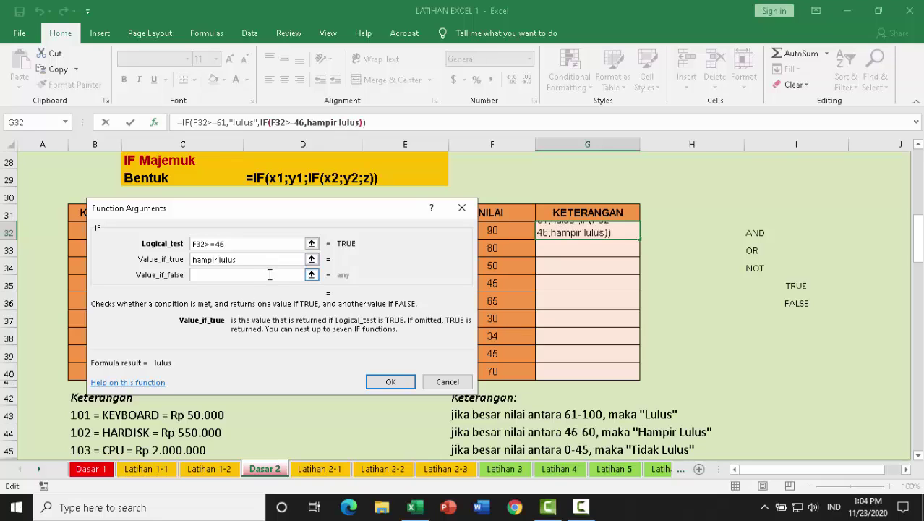
Set the nested IF function's value if false to "tidak lulus" in G32 and fill the formula down to G40
click(268, 274)
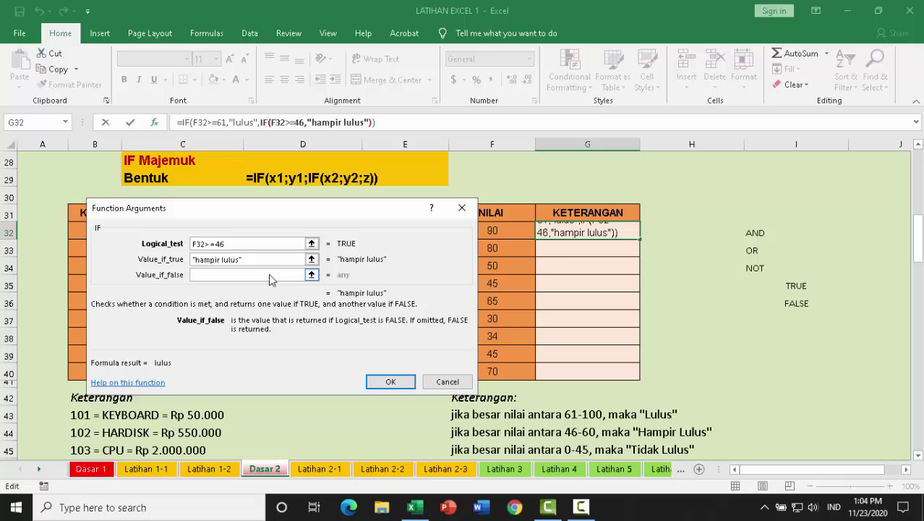
text(")
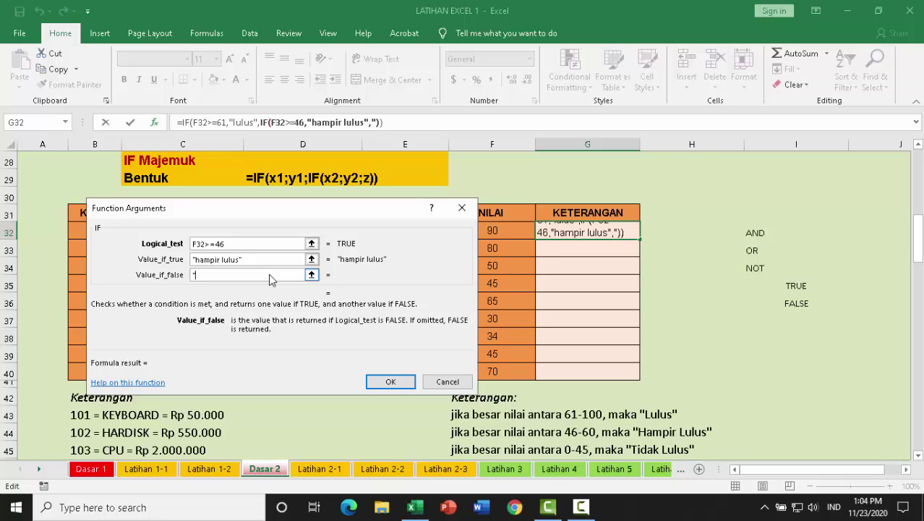
text(tidak)
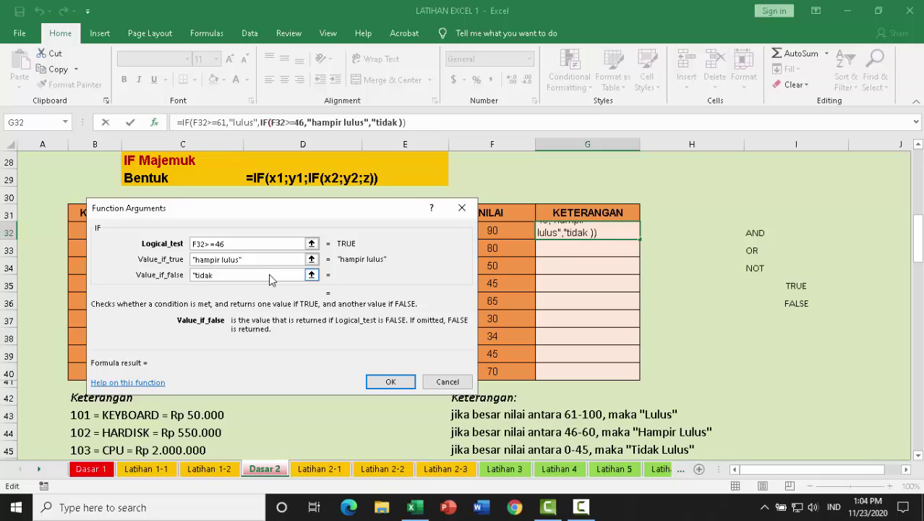
text( lulus")
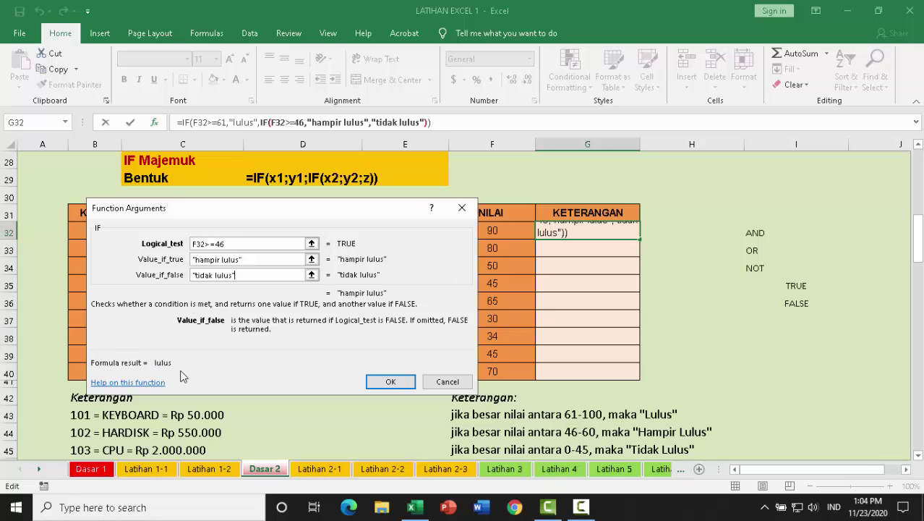
click(390, 382)
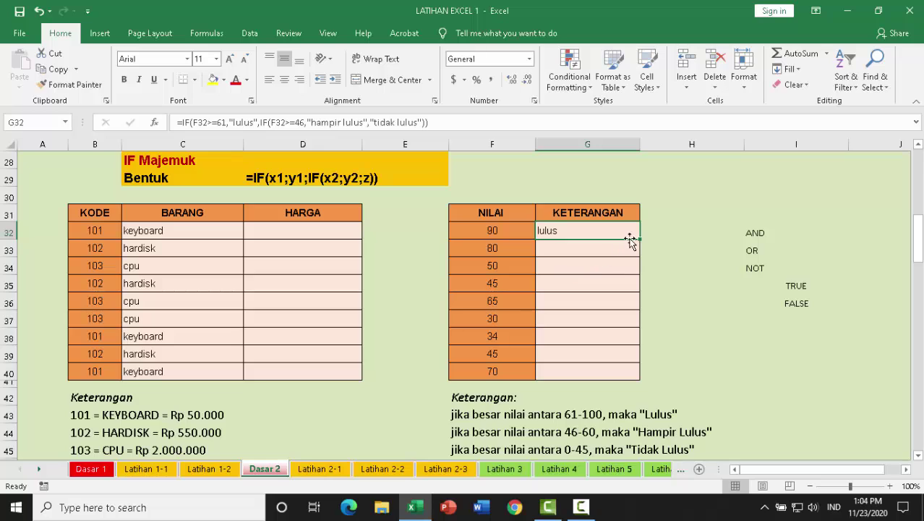
drag(639, 240, 630, 376)
click(701, 358)
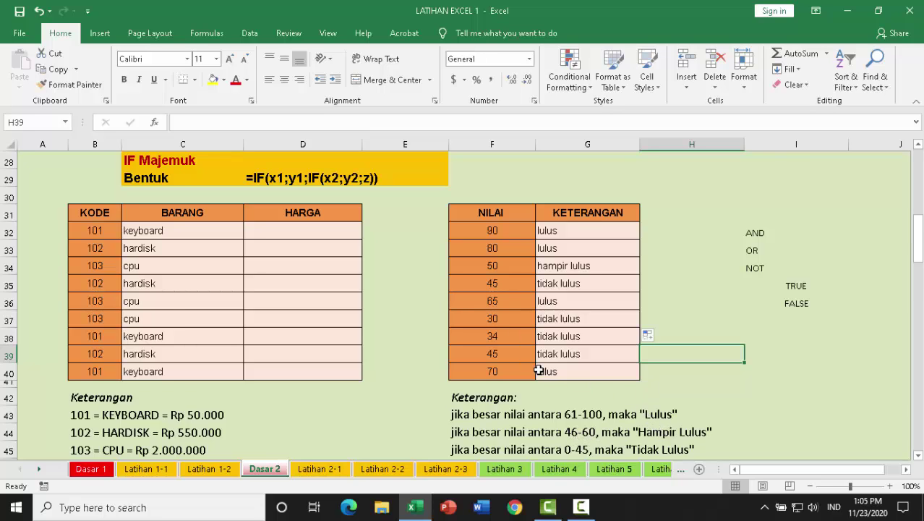
Examine the VLOOKUP and HLOOKUP section of the sheet, including its syntax, exercise tables and reference tables for KODE, KETERANGAN and HARGA
scroll(538, 370, down, 4)
scroll(539, 370, down, 3)
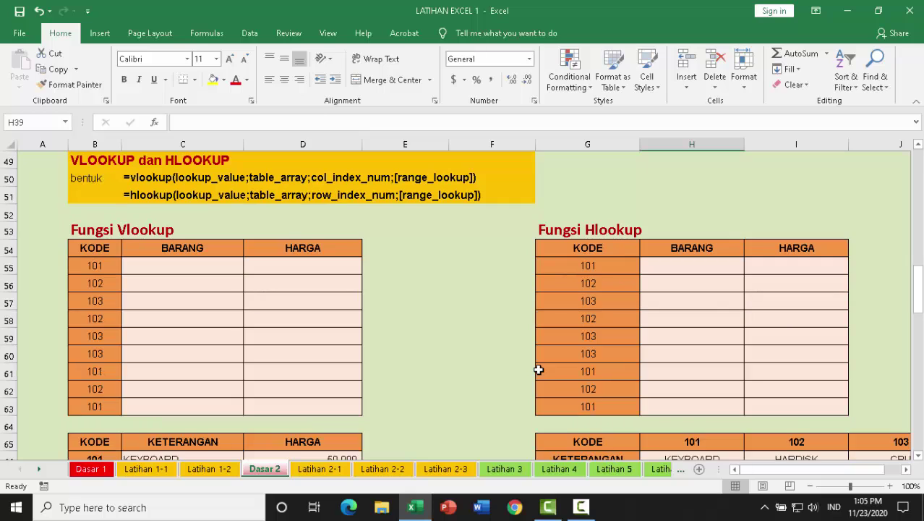
scroll(539, 370, up, 1)
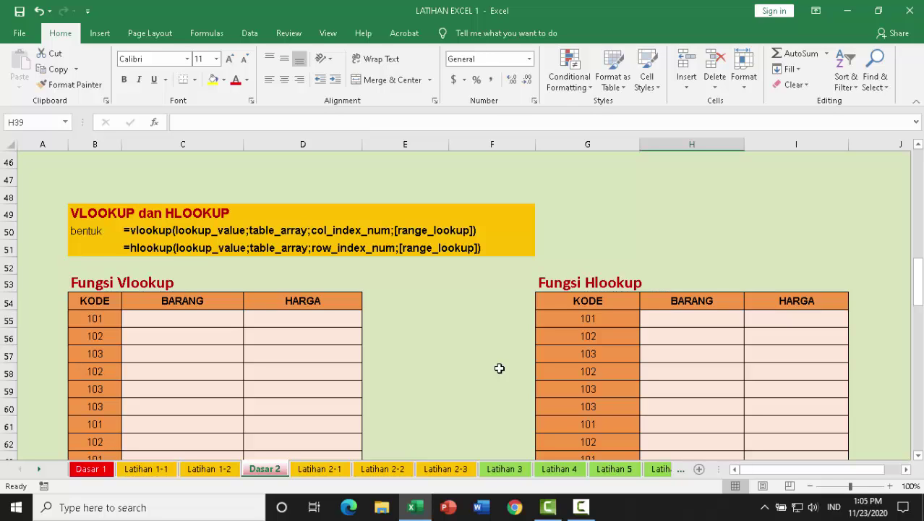
scroll(499, 368, up, 8)
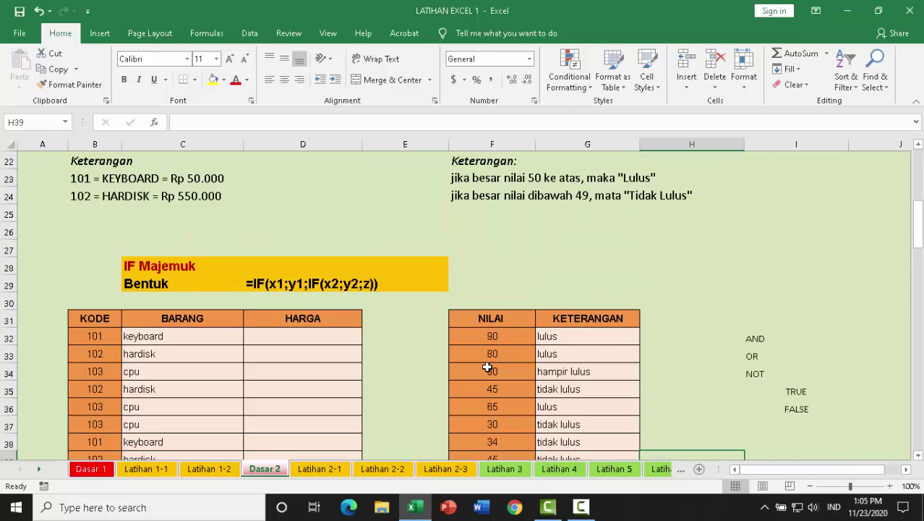
scroll(495, 338, down, 3)
scroll(437, 350, down, 8)
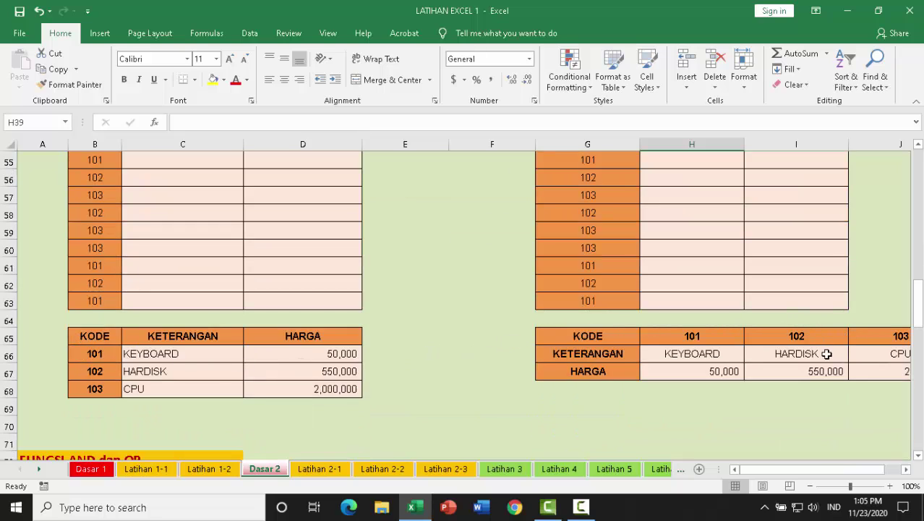
scroll(756, 349, down, 1)
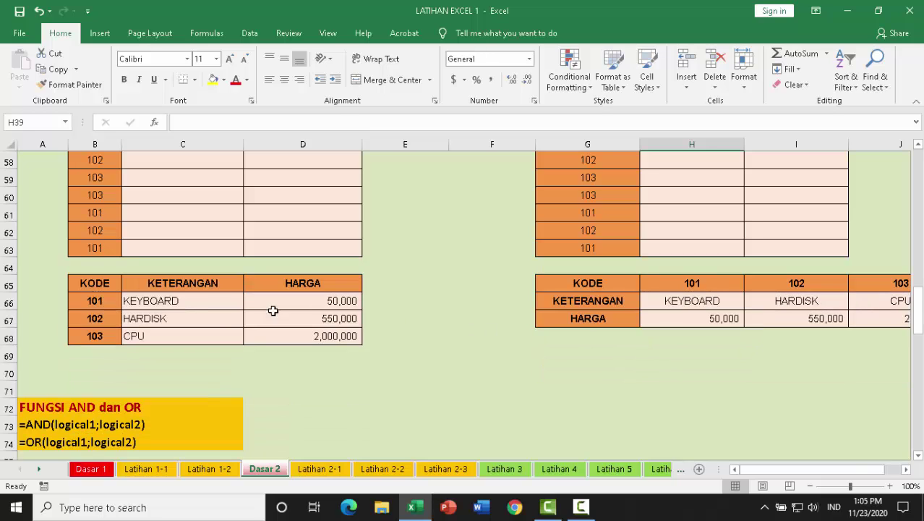
scroll(173, 293, up, 4)
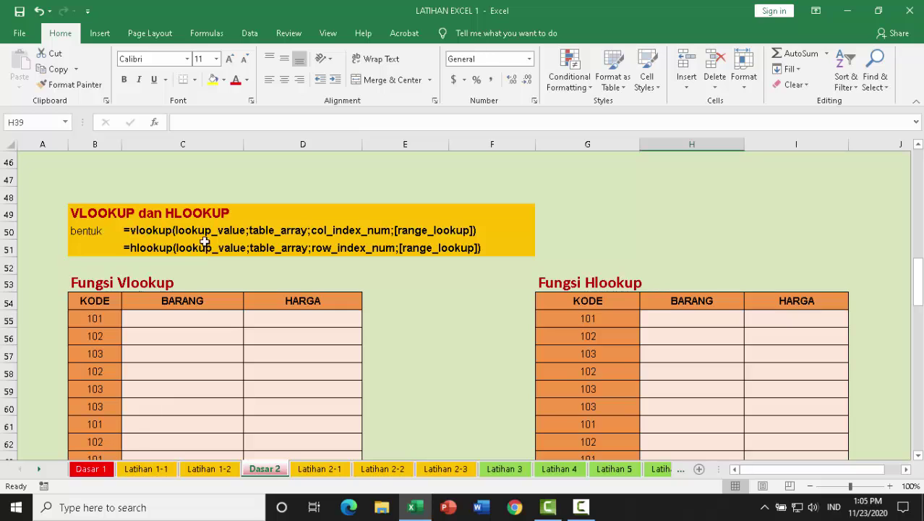
scroll(206, 242, down, 5)
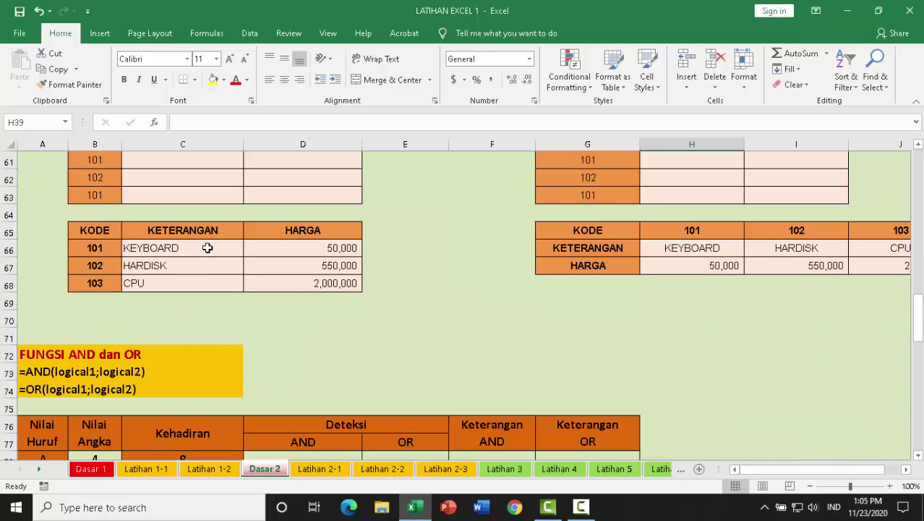
scroll(210, 244, up, 1)
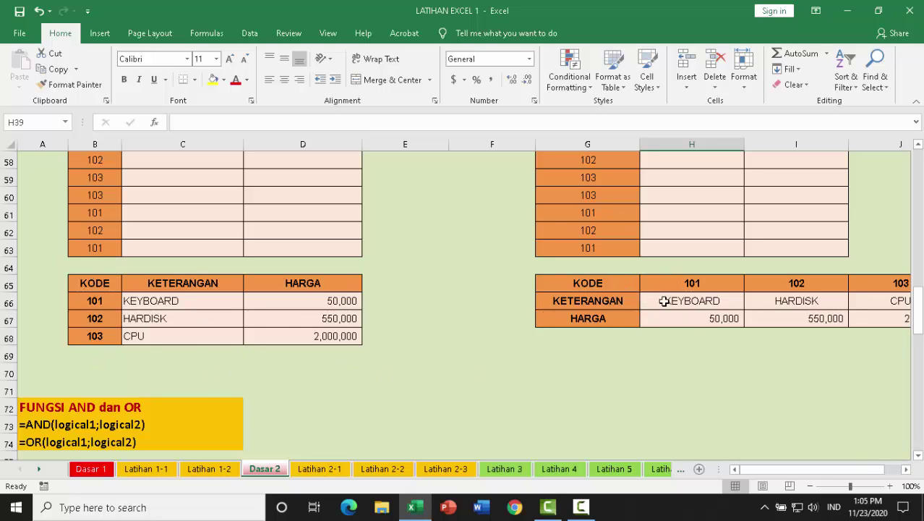
Name the reference table range B65:D68 below the Fungsi Vlookup table kode1
scroll(701, 329, up, 1)
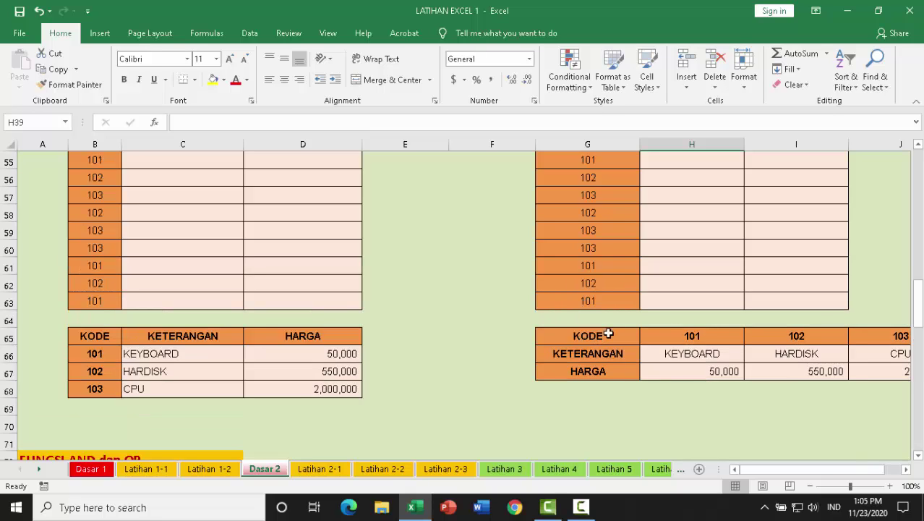
scroll(502, 335, down, 2)
scroll(501, 337, up, 3)
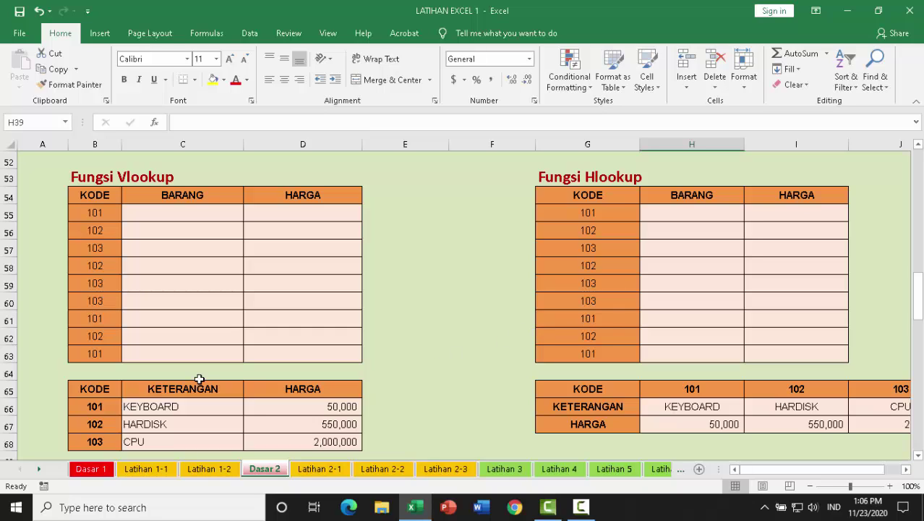
drag(82, 388, 295, 438)
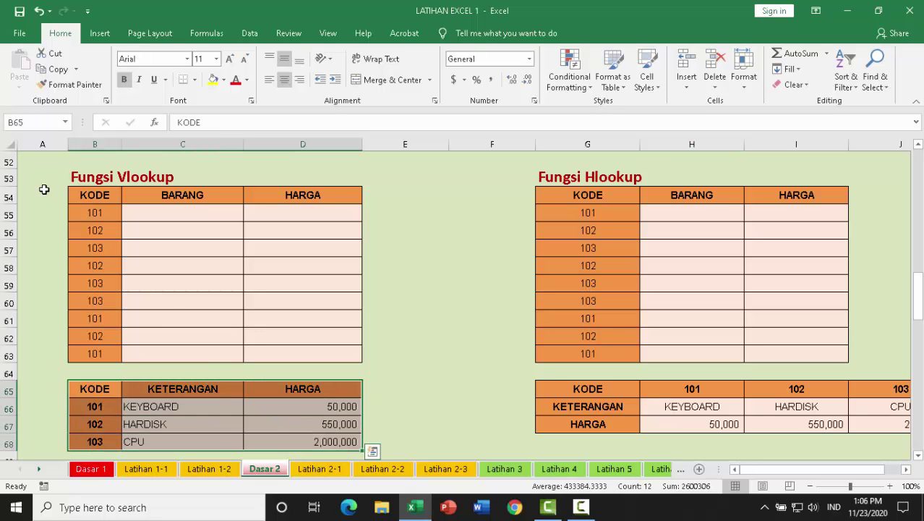
click(30, 123)
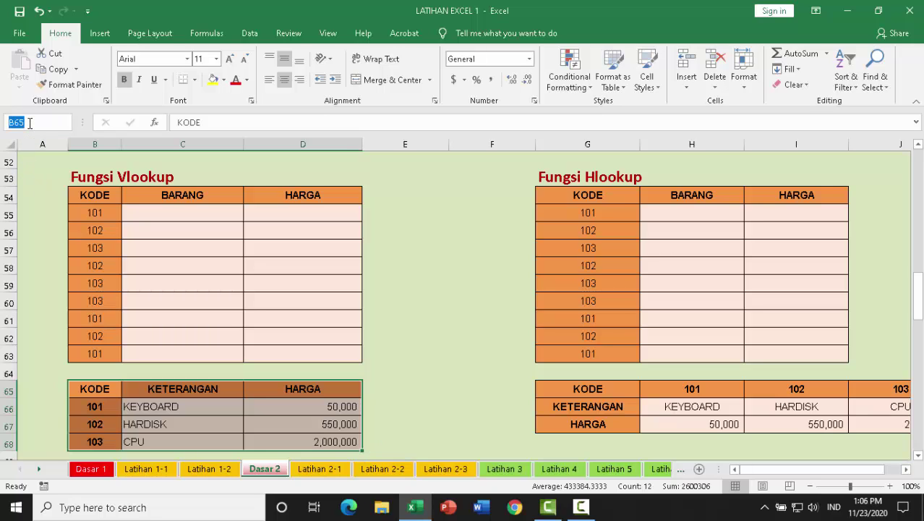
key(BackSpace)
click(422, 316)
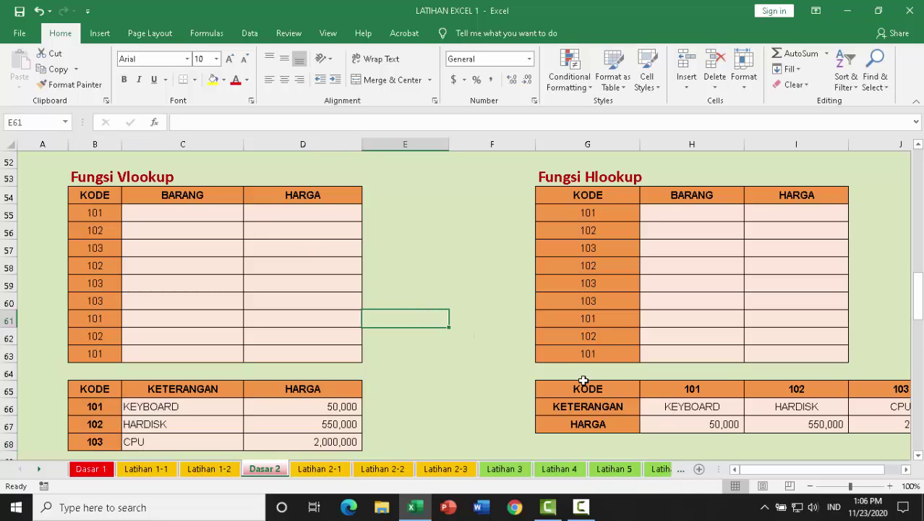
Name the horizontal reference table range G65:J67 below the Fungsi Hlookup table kode2
drag(583, 380, 823, 434)
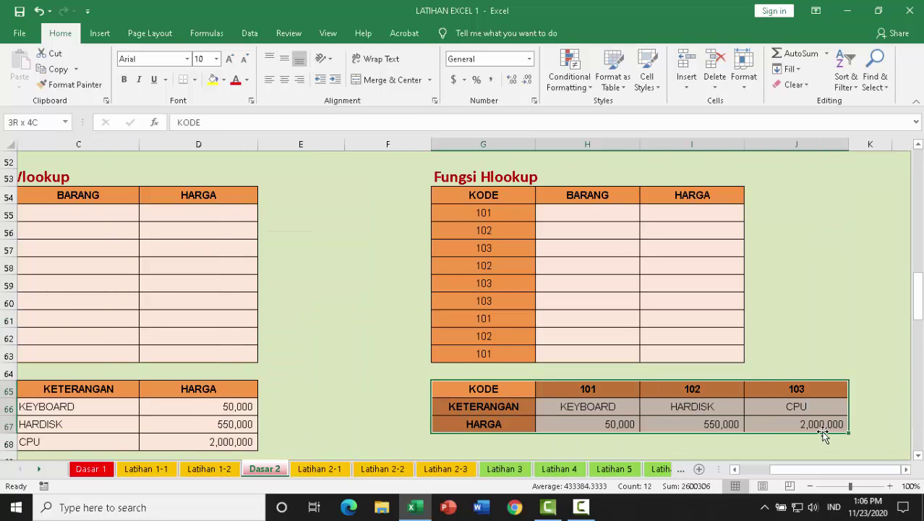
click(27, 122)
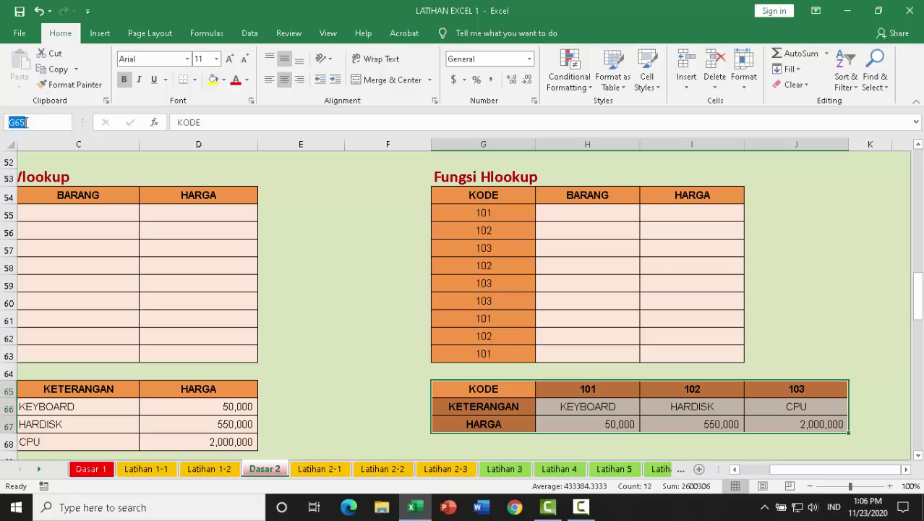
text(kode2)
drag(759, 470, 729, 472)
click(408, 388)
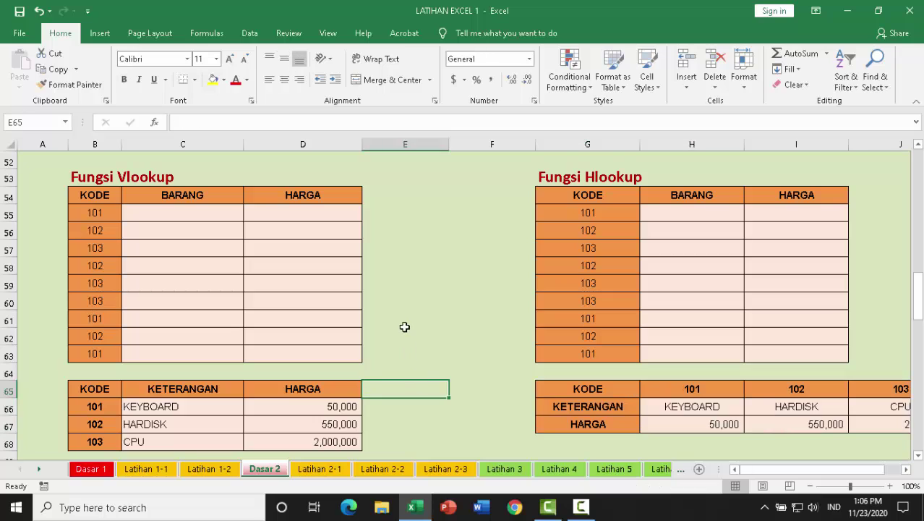
click(400, 326)
Insert the VLOOKUP function from the Lookup & Reference category in C55 of the Fungsi Vlookup table's BARANG column
scroll(399, 326, up, 4)
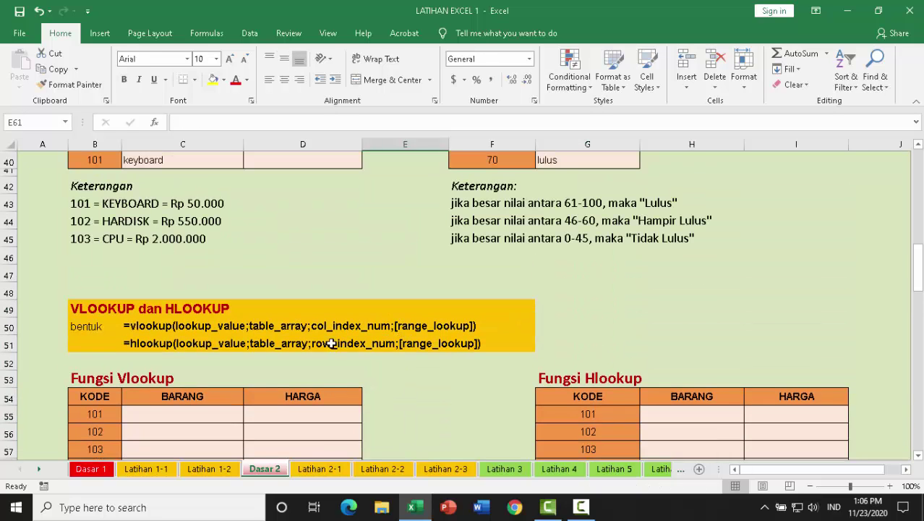
scroll(321, 339, down, 1)
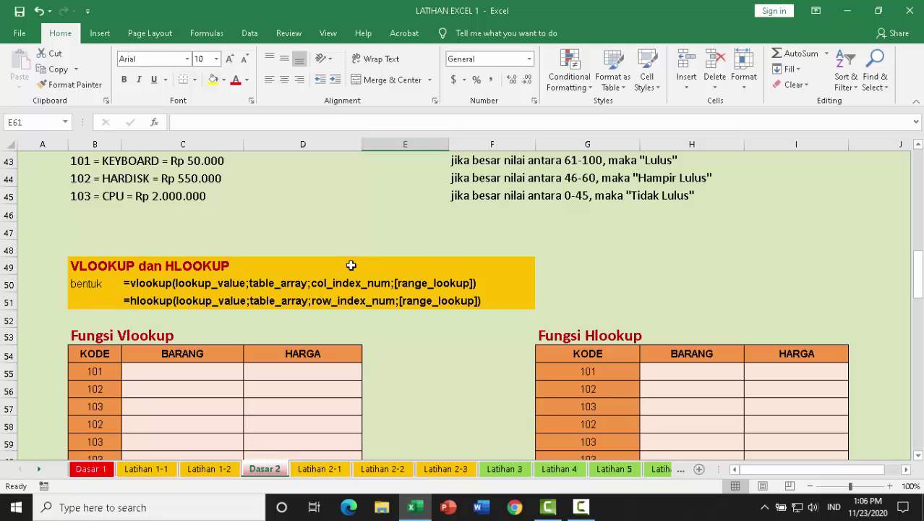
scroll(300, 238, up, 5)
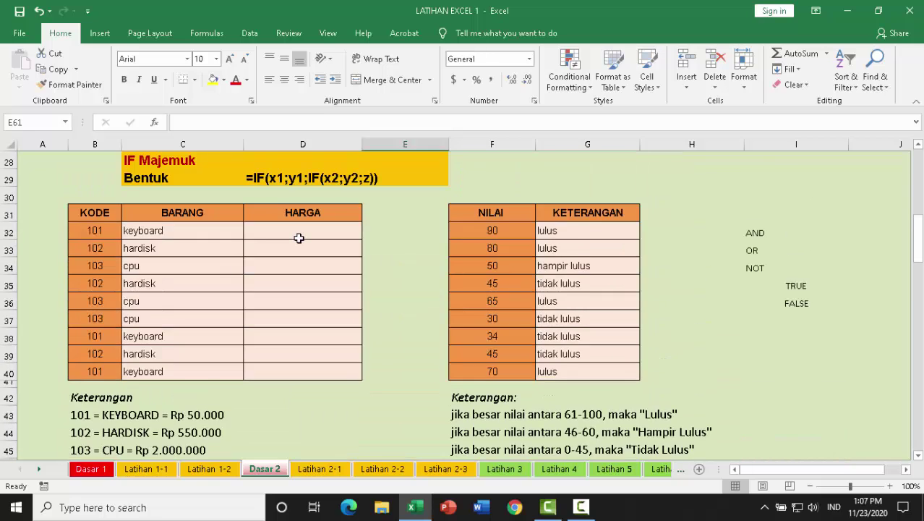
scroll(298, 238, down, 11)
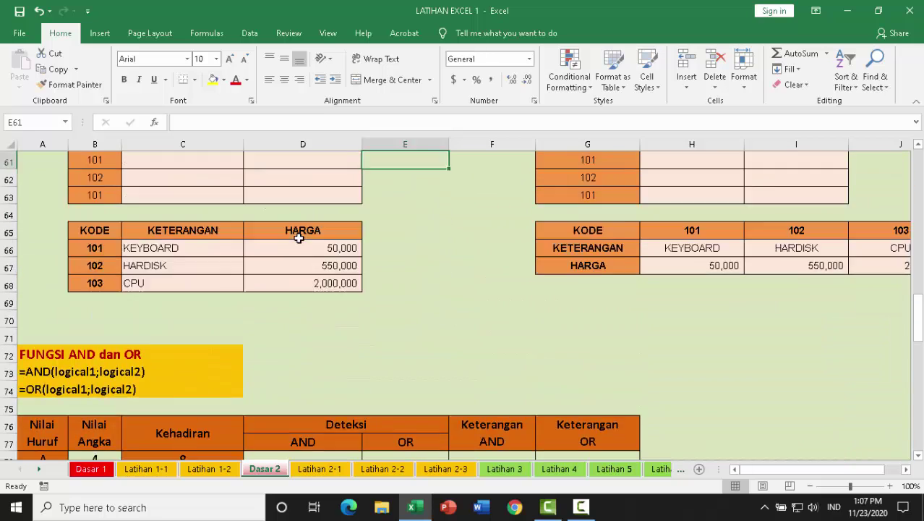
scroll(298, 238, up, 3)
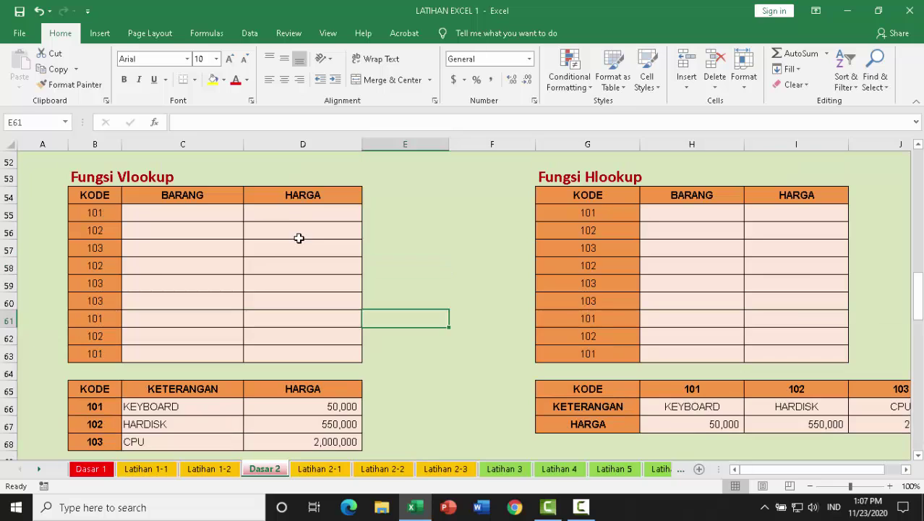
click(199, 208)
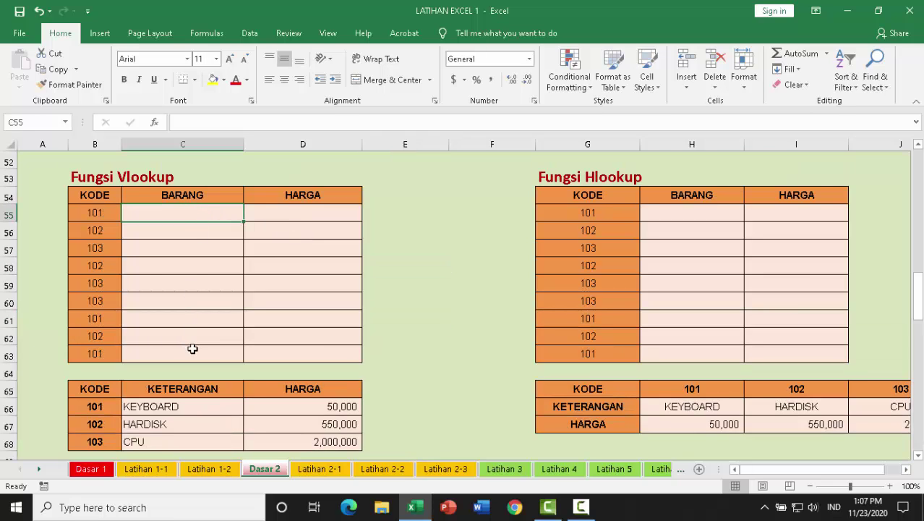
click(156, 123)
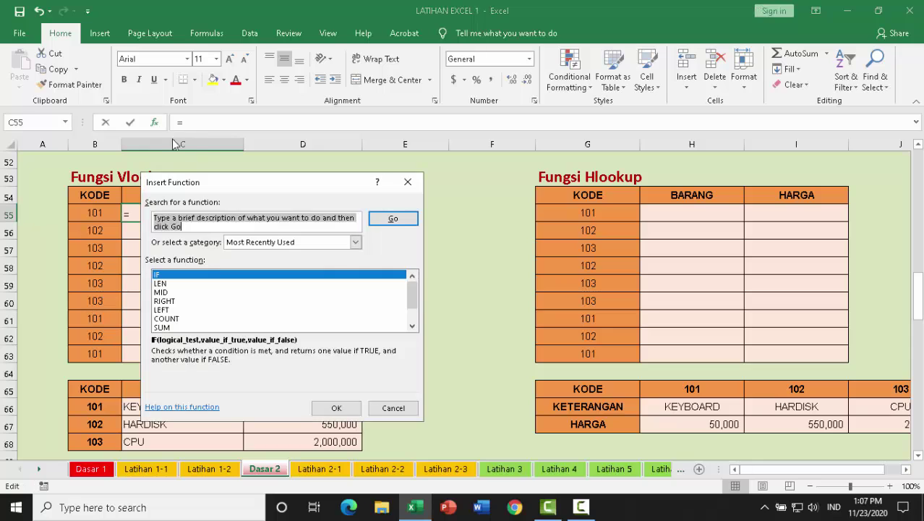
click(203, 308)
scroll(196, 310, down, 1)
scroll(196, 310, up, 1)
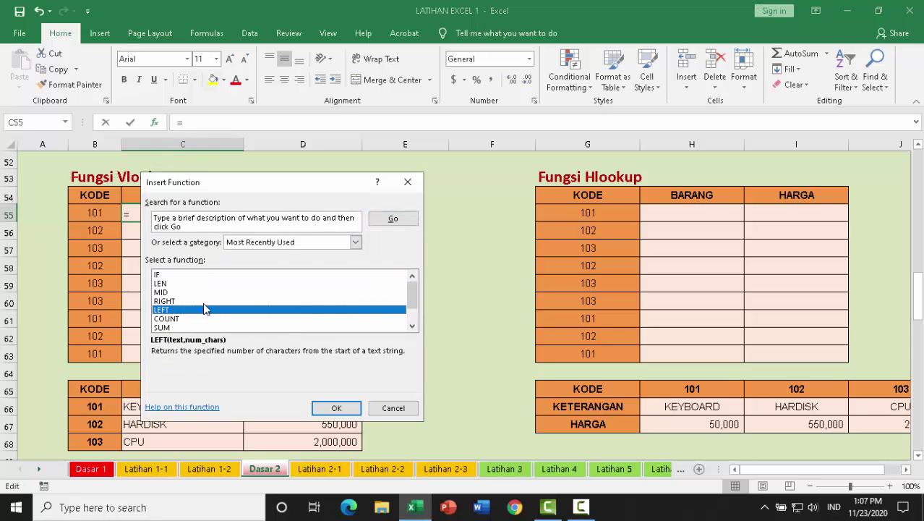
click(355, 242)
click(301, 306)
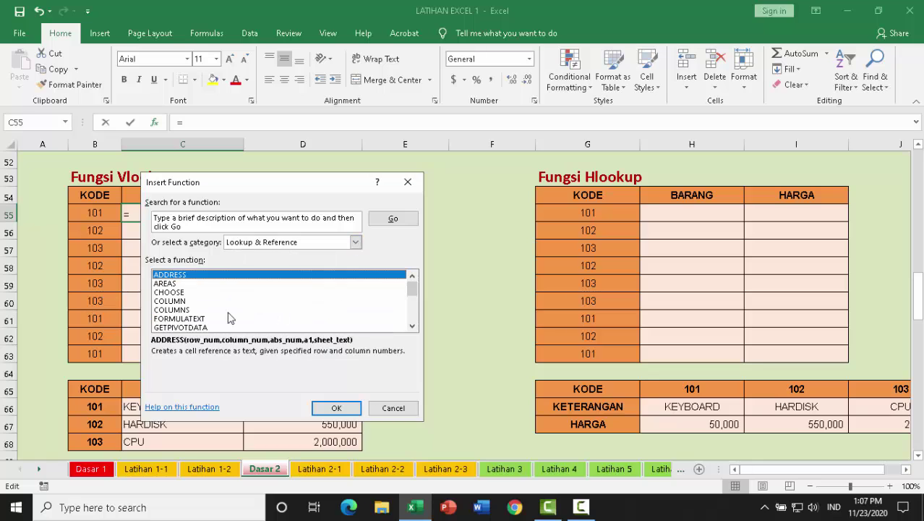
click(178, 312)
key(v)
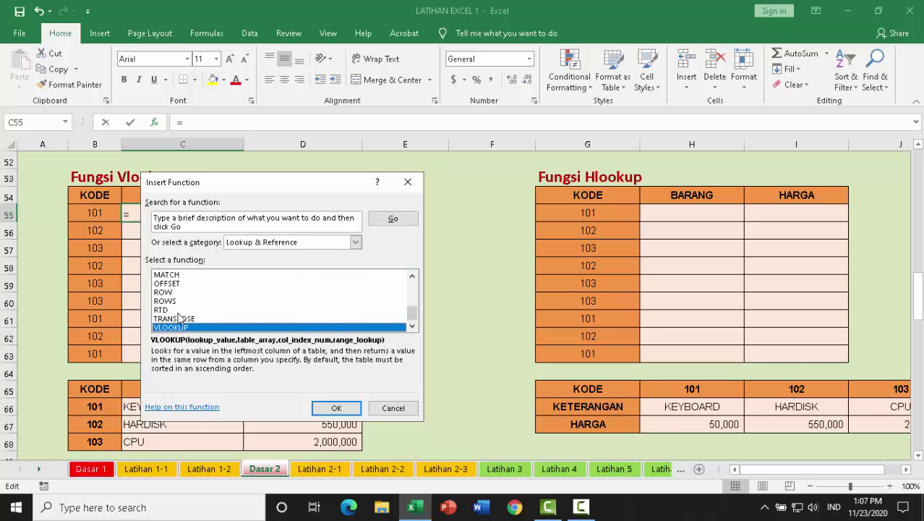
click(338, 409)
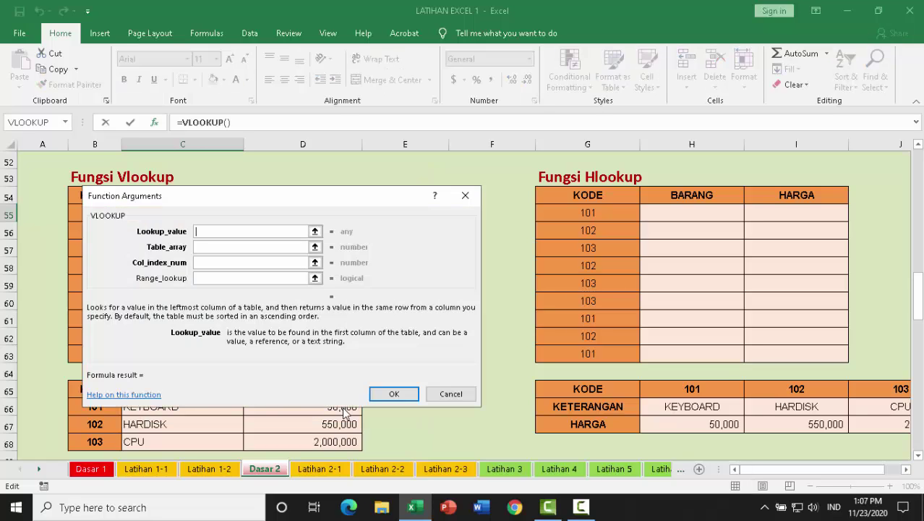
Set the VLOOKUP function's lookup value to B55, its table array to kode1 and its column index number to 2
drag(390, 194, 615, 165)
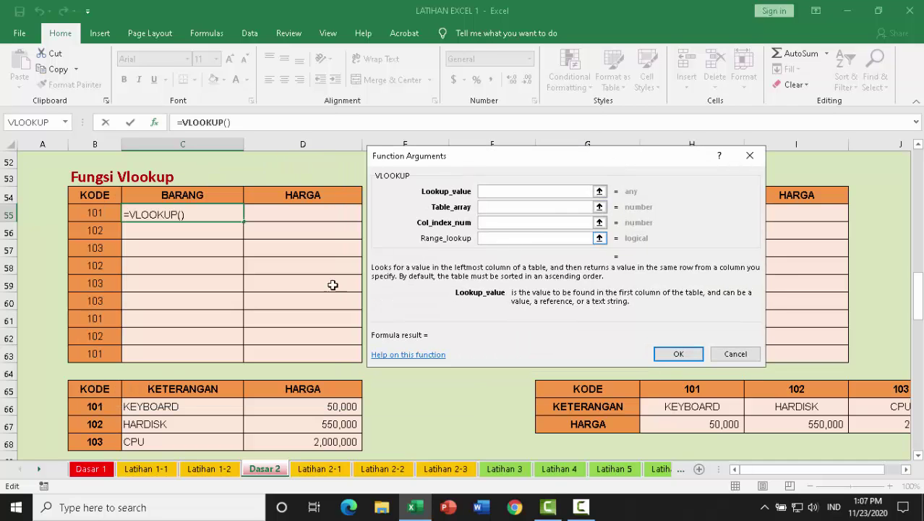
click(100, 213)
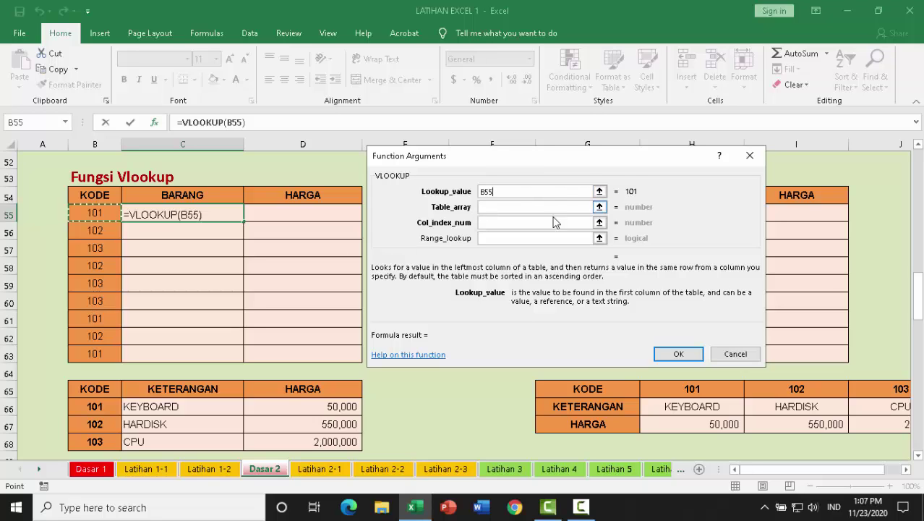
click(506, 208)
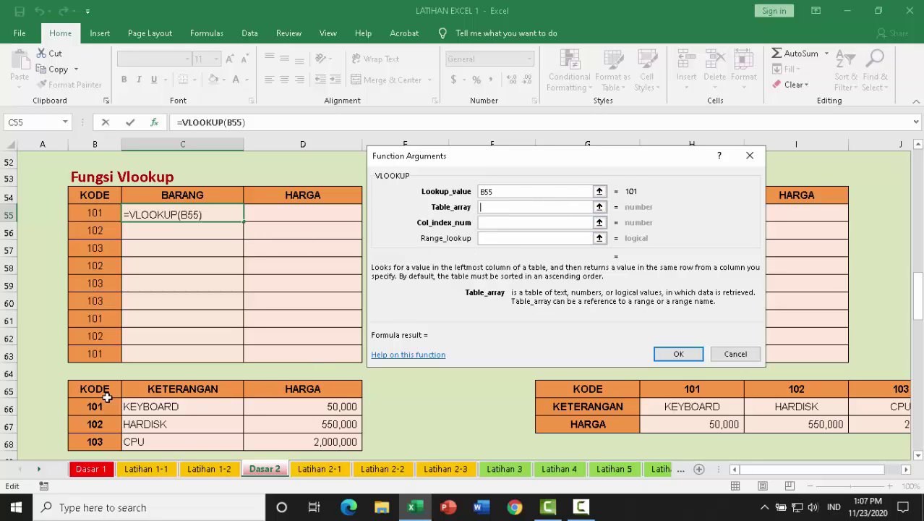
text(kode1)
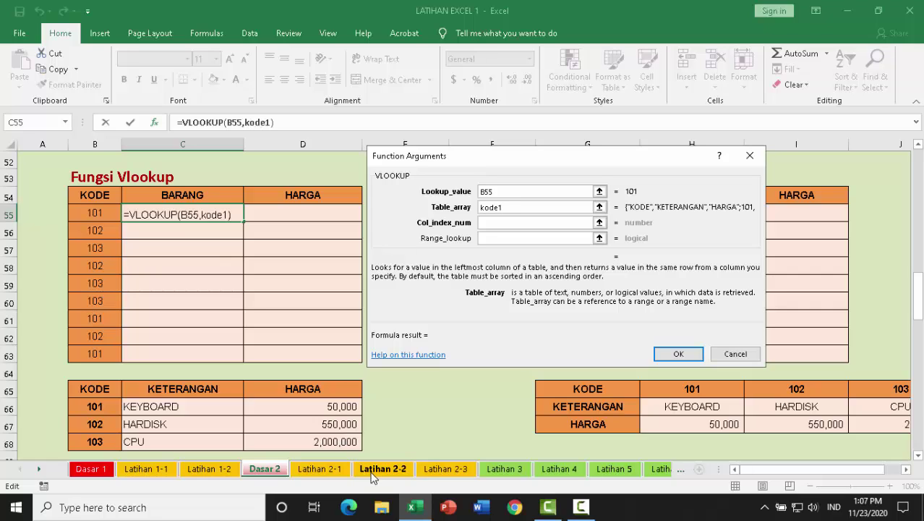
click(514, 226)
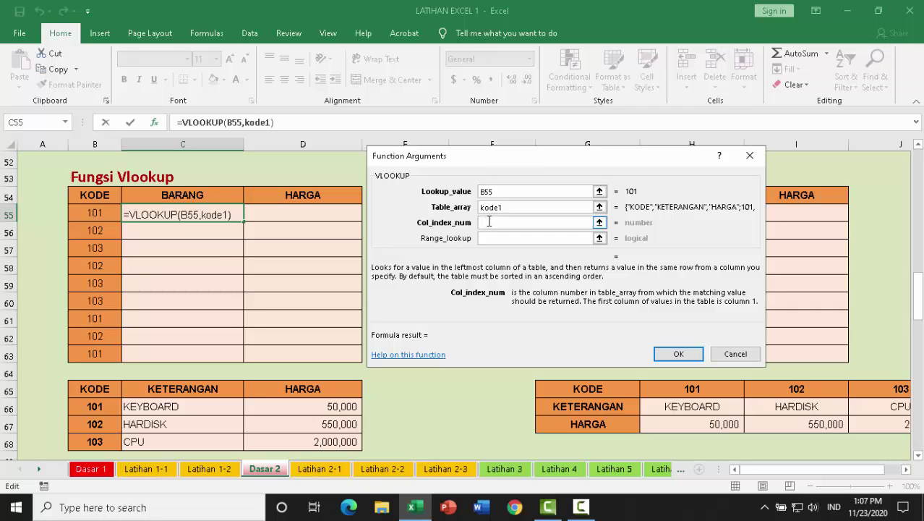
text(2)
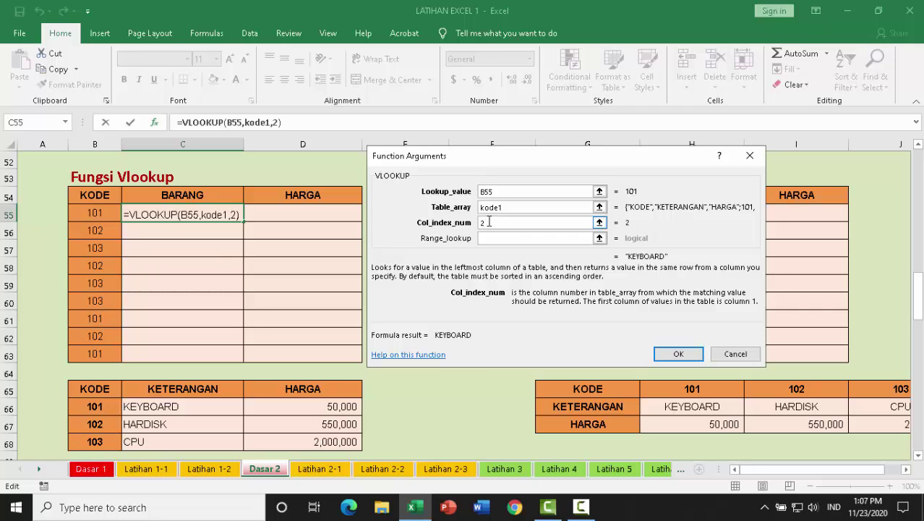
Set the VLOOKUP function's range lookup to 0 in C55 and fill the formula down to C63
click(493, 237)
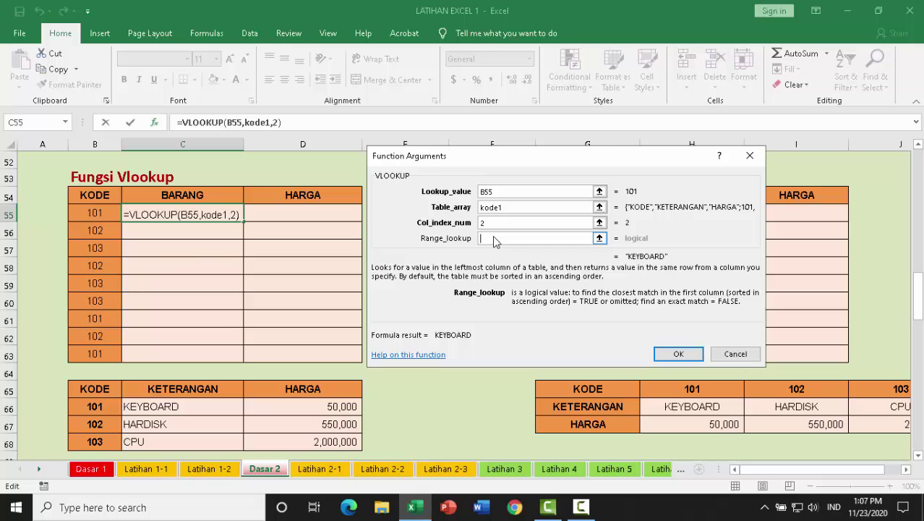
text(0)
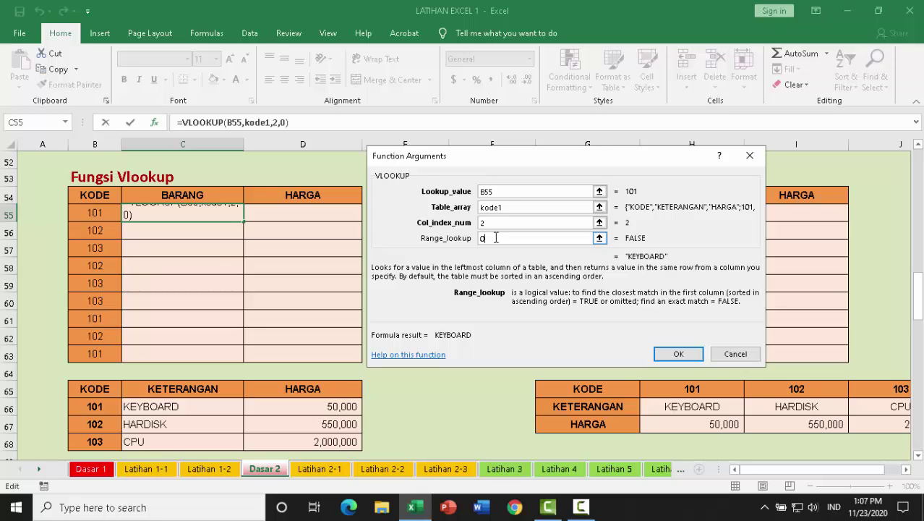
click(678, 354)
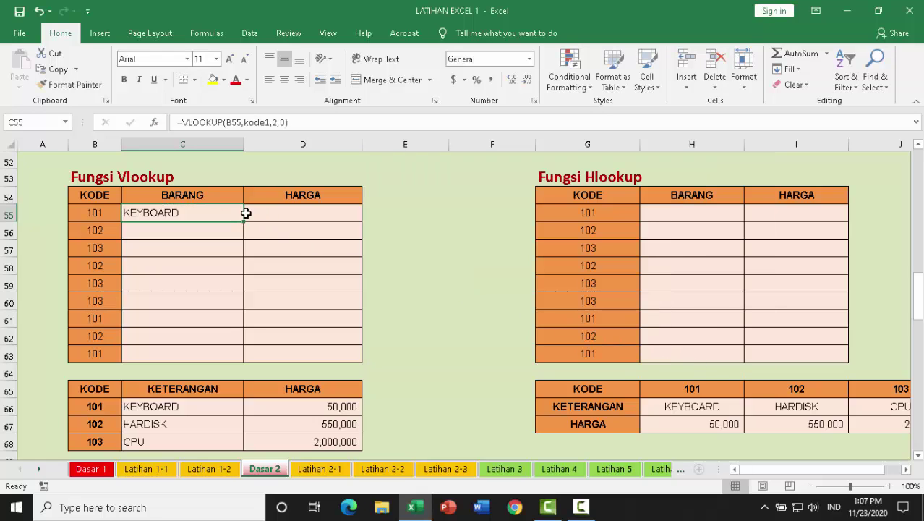
drag(243, 219, 232, 359)
click(330, 287)
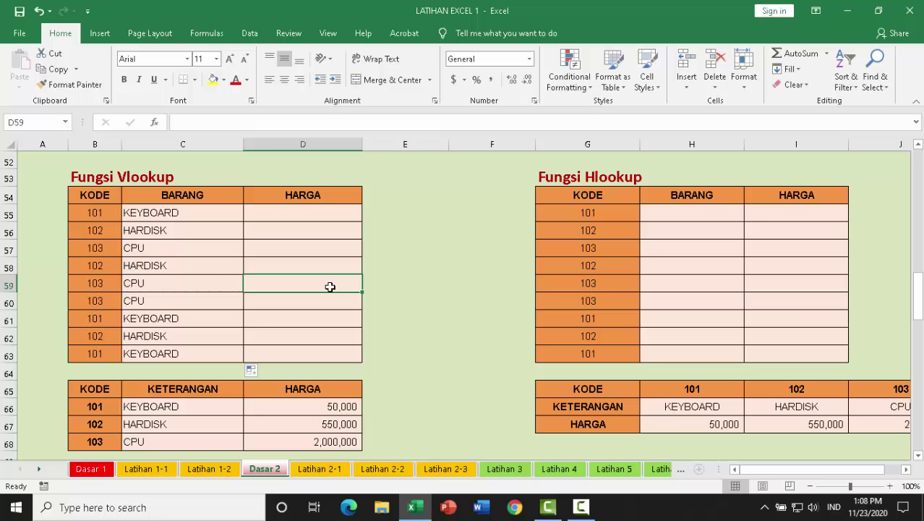
Insert the HLOOKUP function from the Lookup & Reference category in H55 of the Fungsi Hlookup table's BARANG column
drag(787, 469, 810, 476)
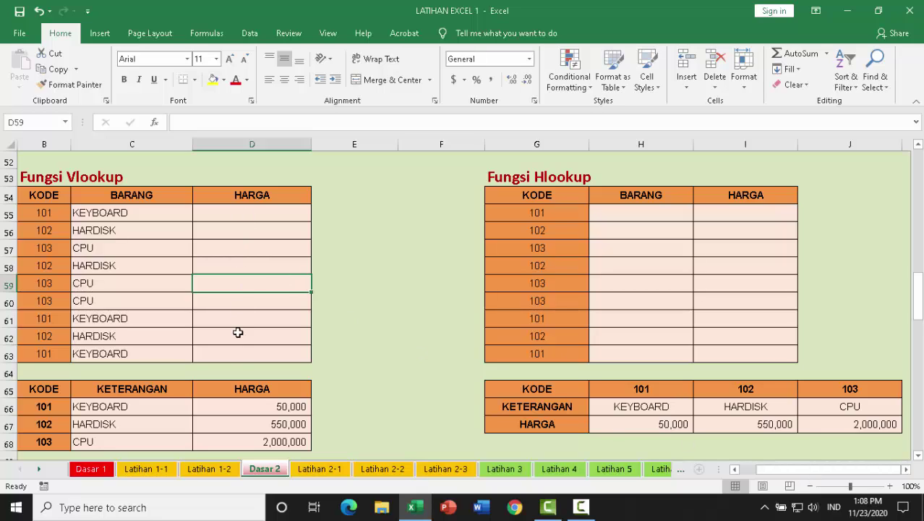
drag(795, 475, 824, 475)
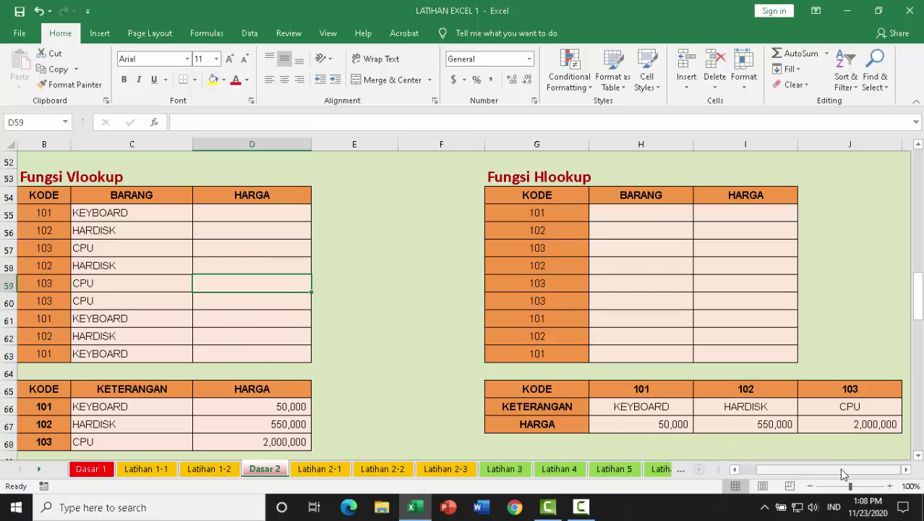
click(625, 209)
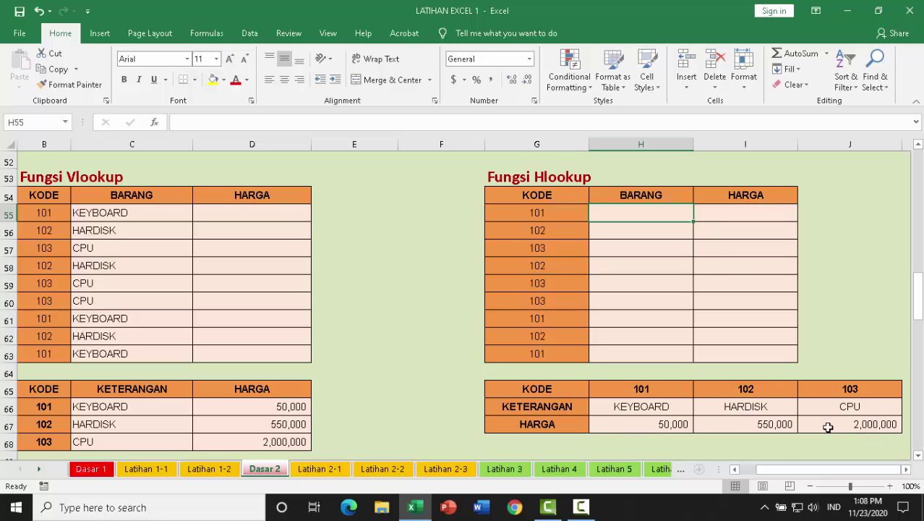
click(156, 122)
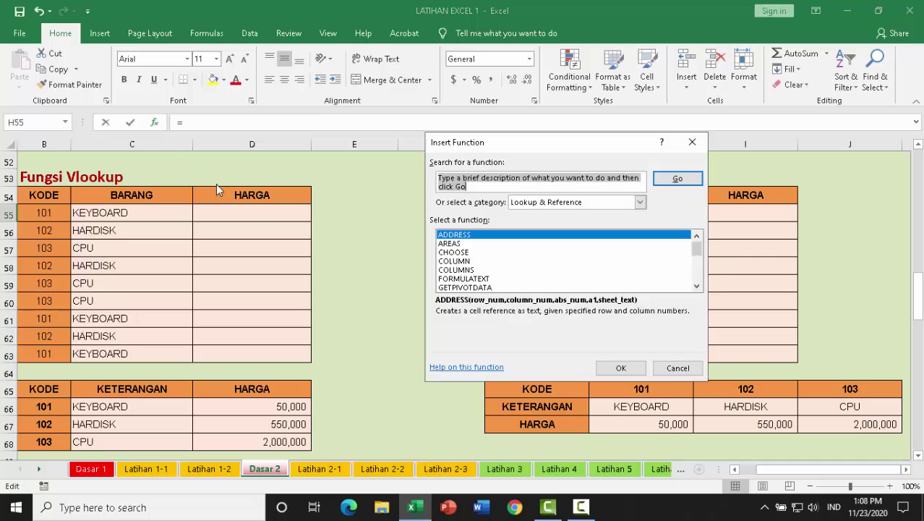
click(477, 279)
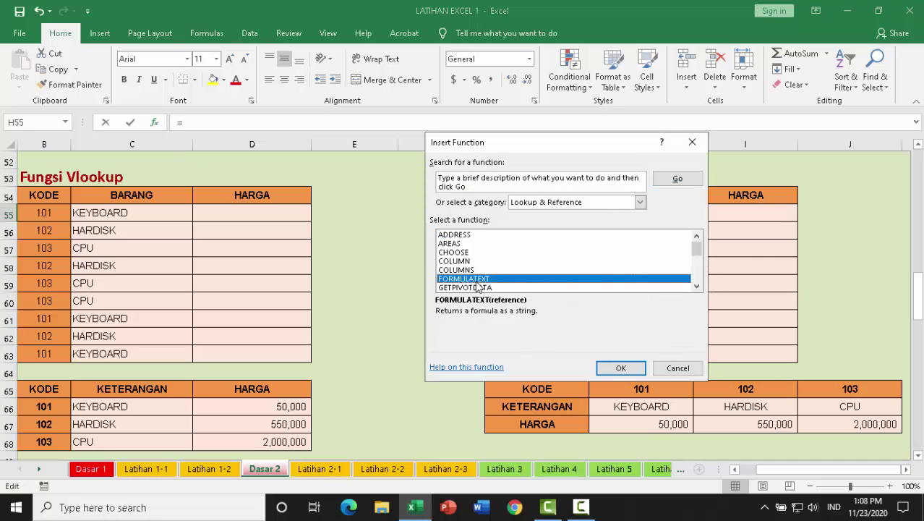
scroll(478, 287, down, 1)
click(478, 287)
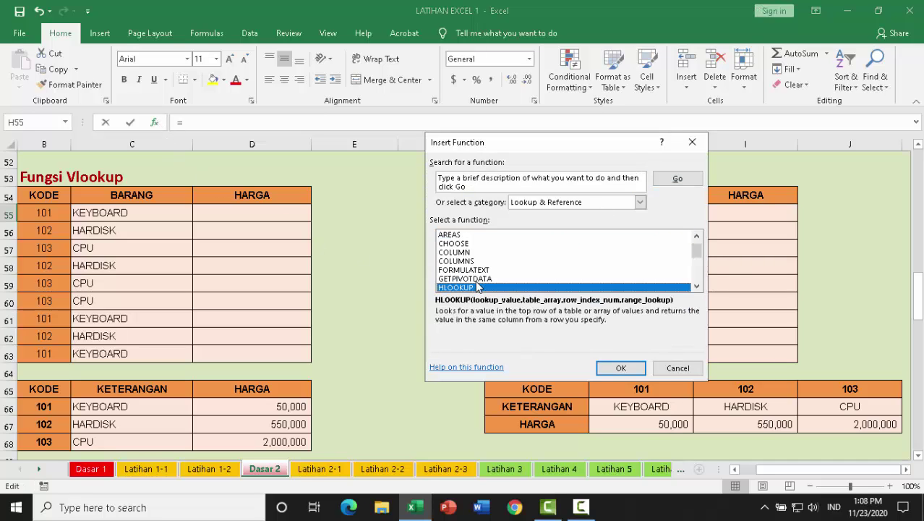
click(600, 363)
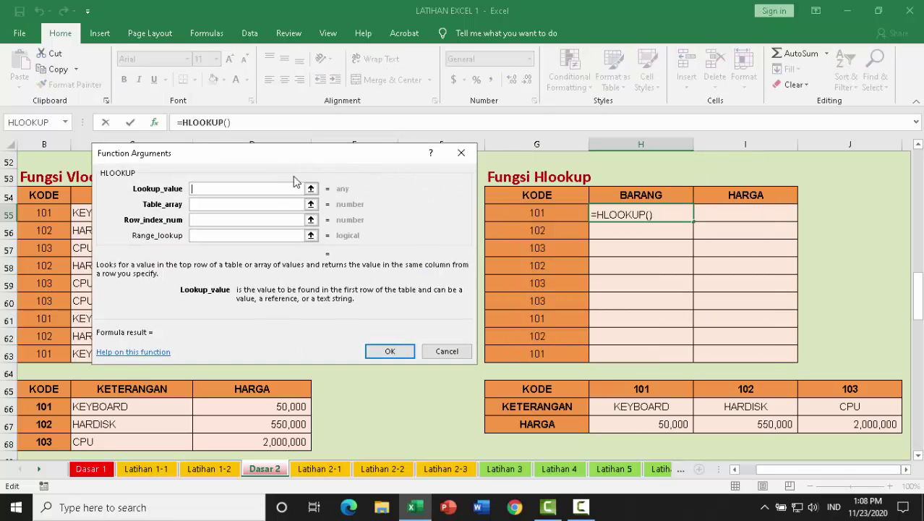
Set the HLOOKUP function's lookup value to G55, its table array to kode2 and its row index number to 2
click(546, 213)
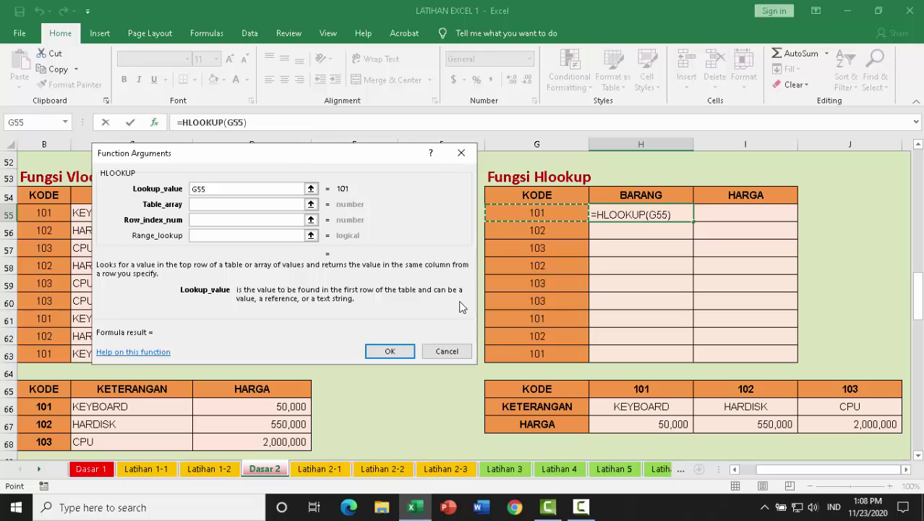
click(261, 204)
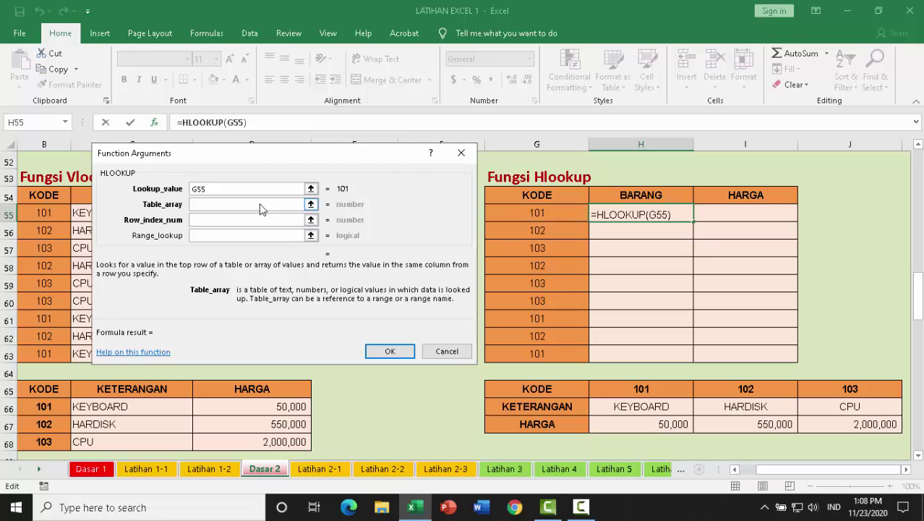
text(kode2)
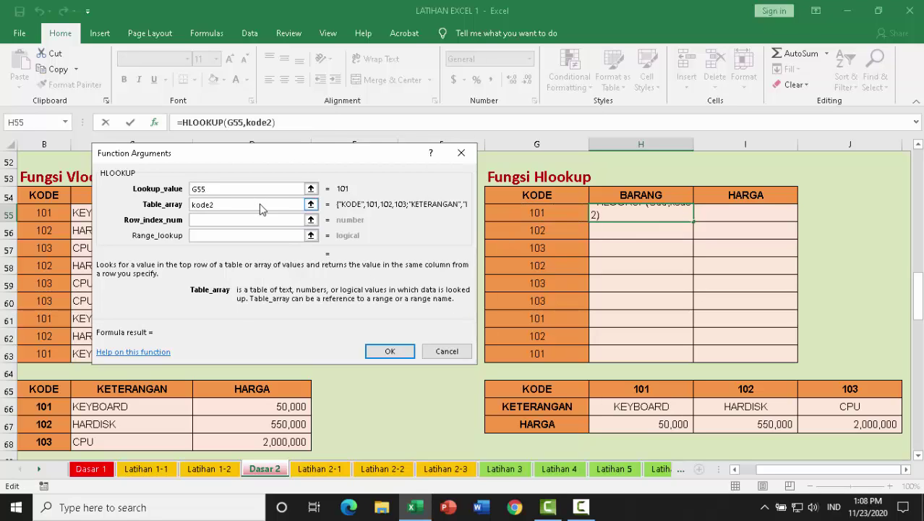
click(259, 220)
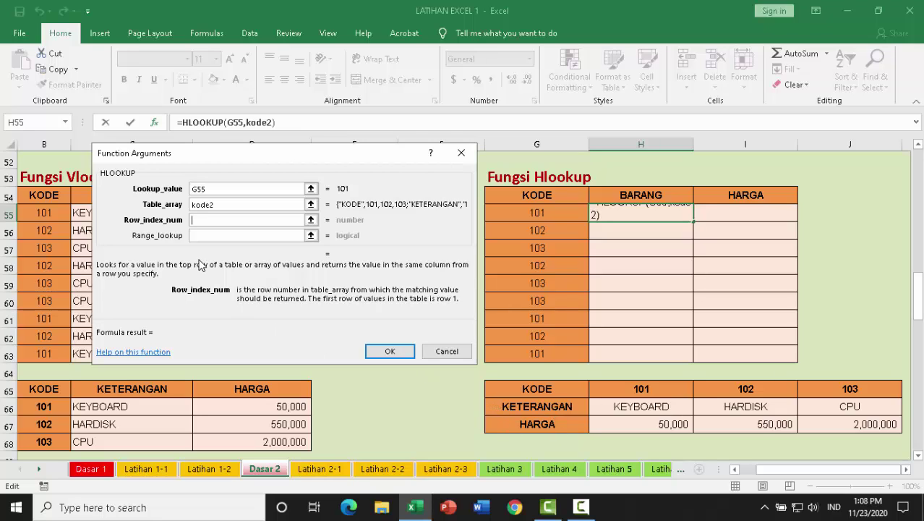
text(2)
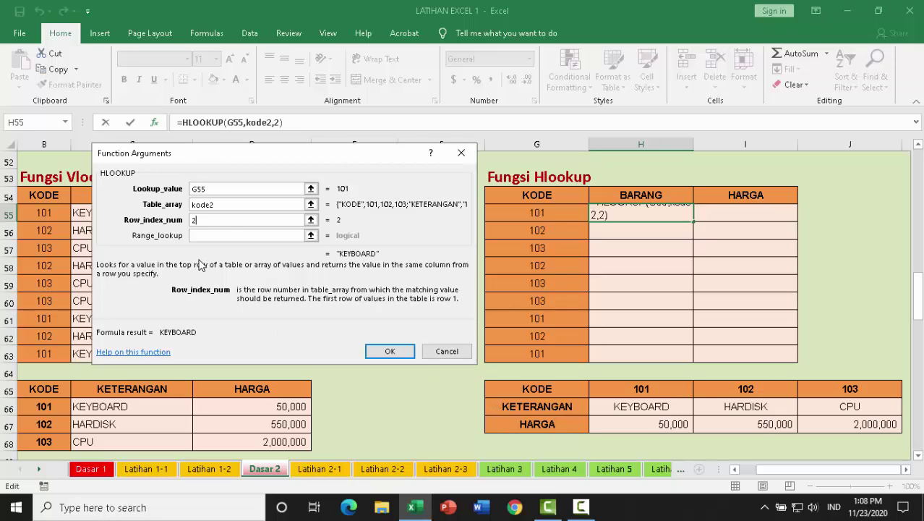
Set the HLOOKUP function's range lookup to 0 in H55 and fill the formula down to H63
click(231, 234)
text(0)
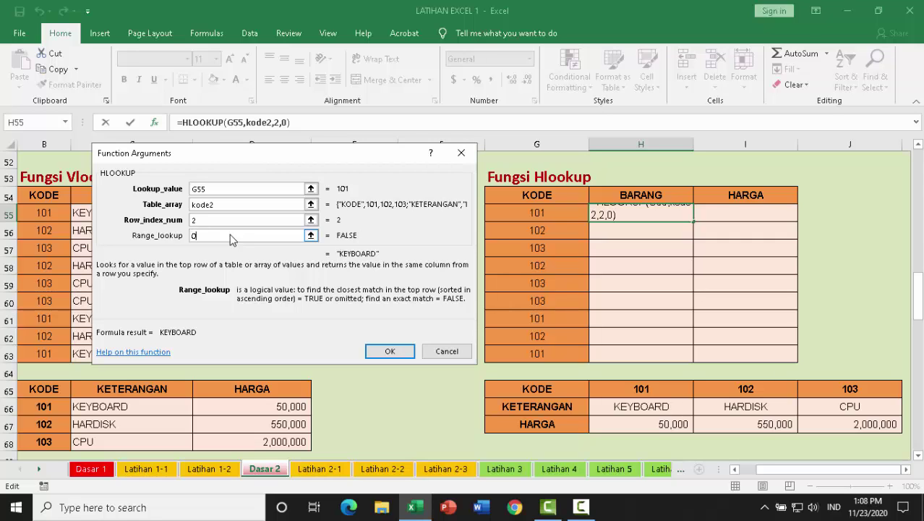
click(389, 352)
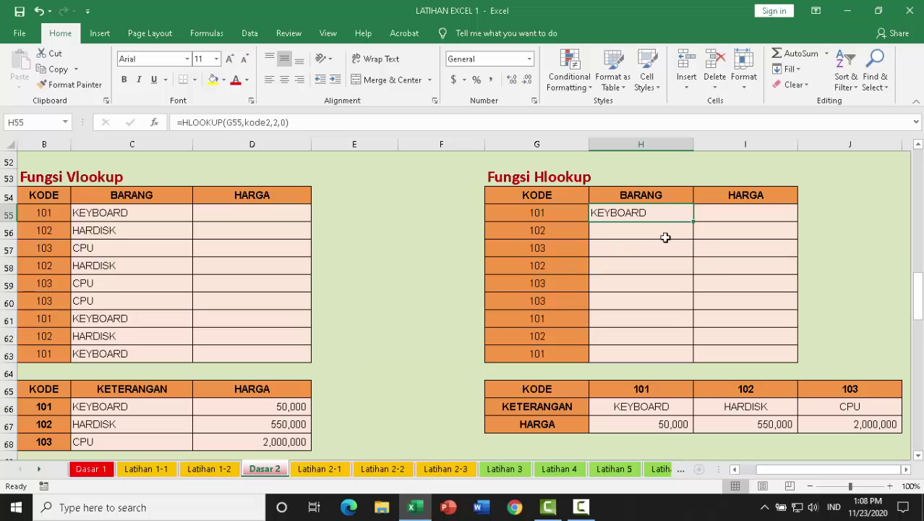
drag(694, 222, 677, 353)
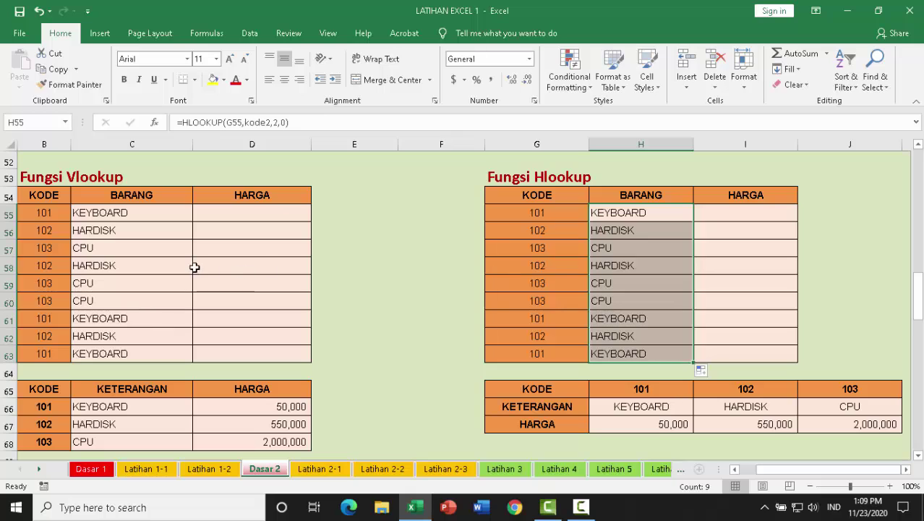
scroll(360, 337, down, 1)
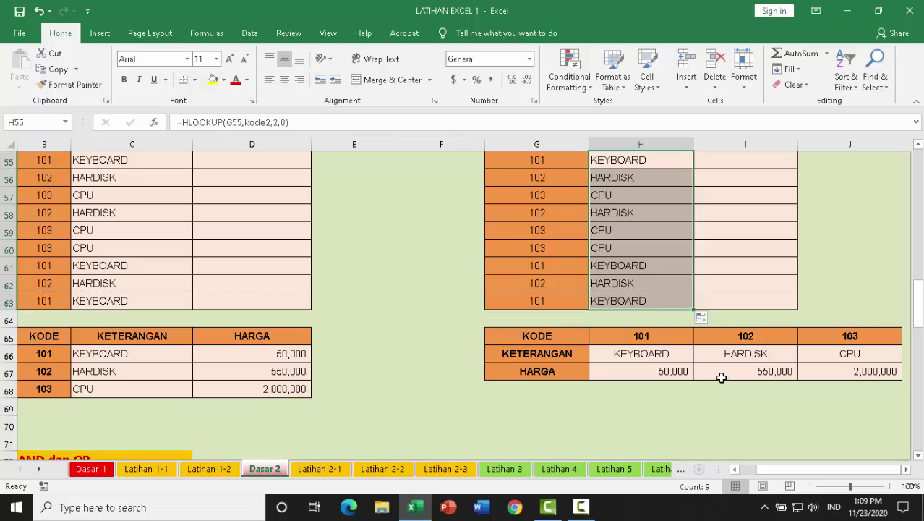
scroll(721, 377, up, 1)
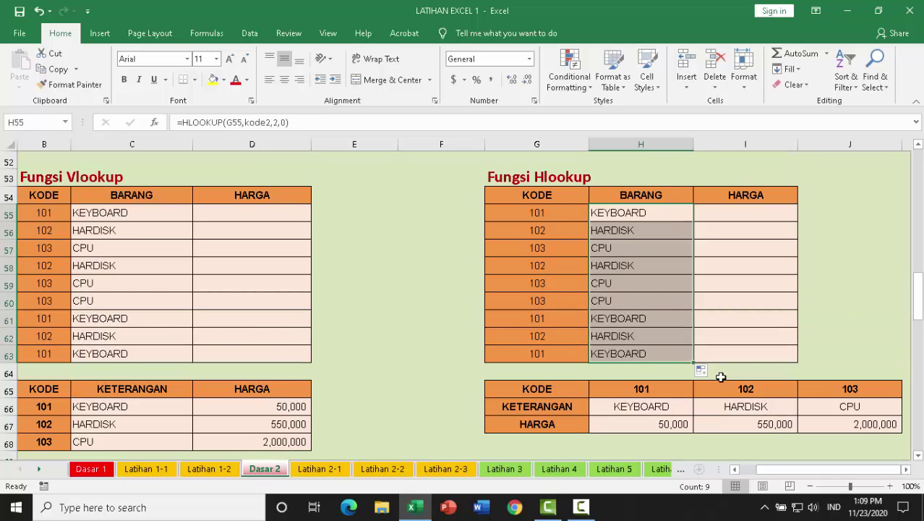